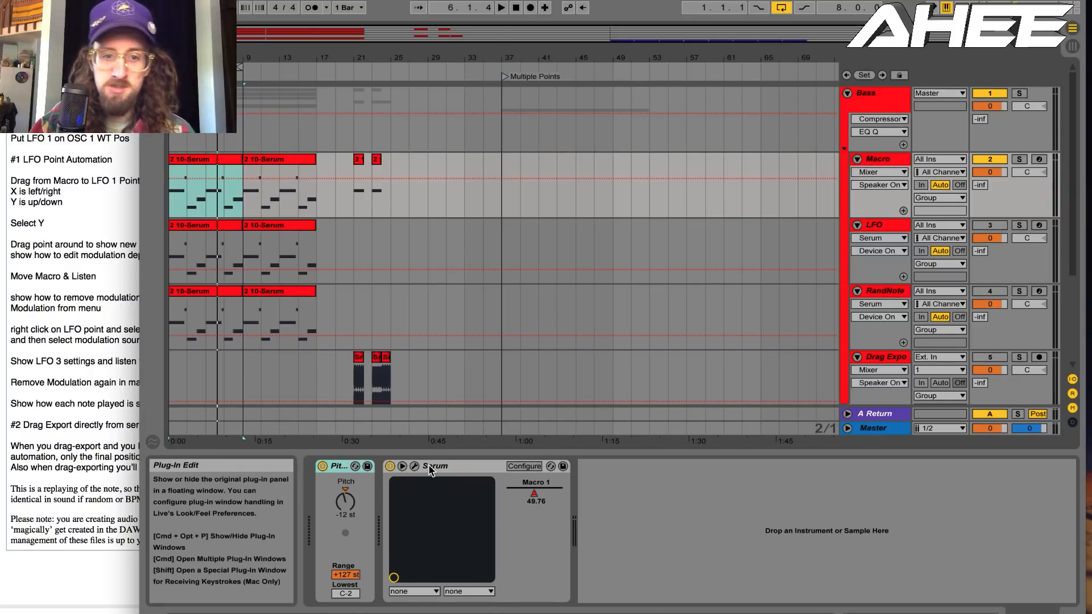
Open the Serum plug-in on the Macro track and look over its LFO 2 shape and effects page
{"action": "left_click", "coordinate": [430, 468]}
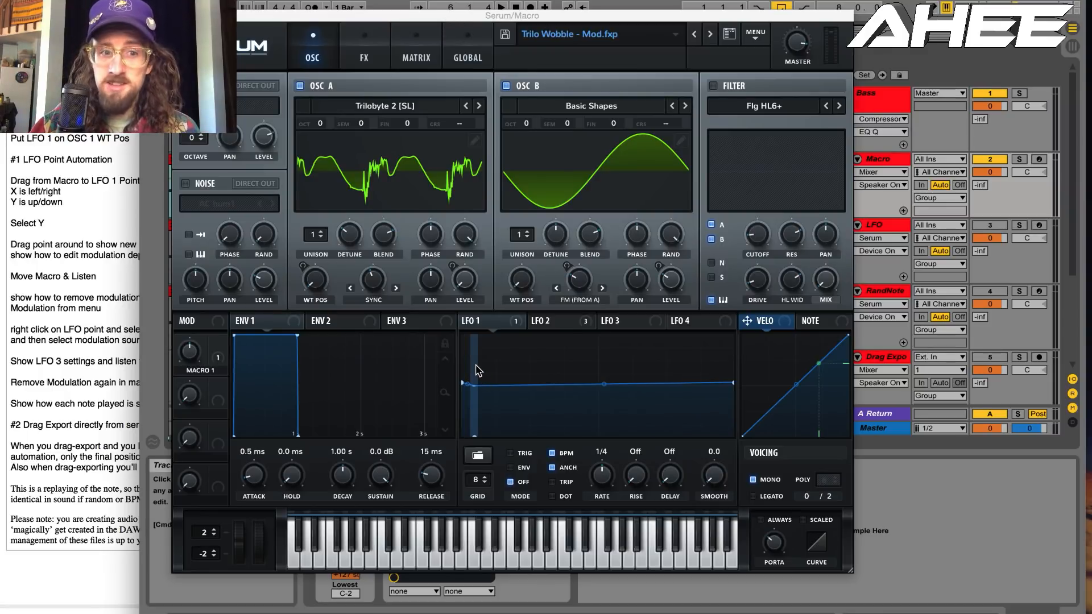
{"action": "left_click", "coordinate": [563, 320]}
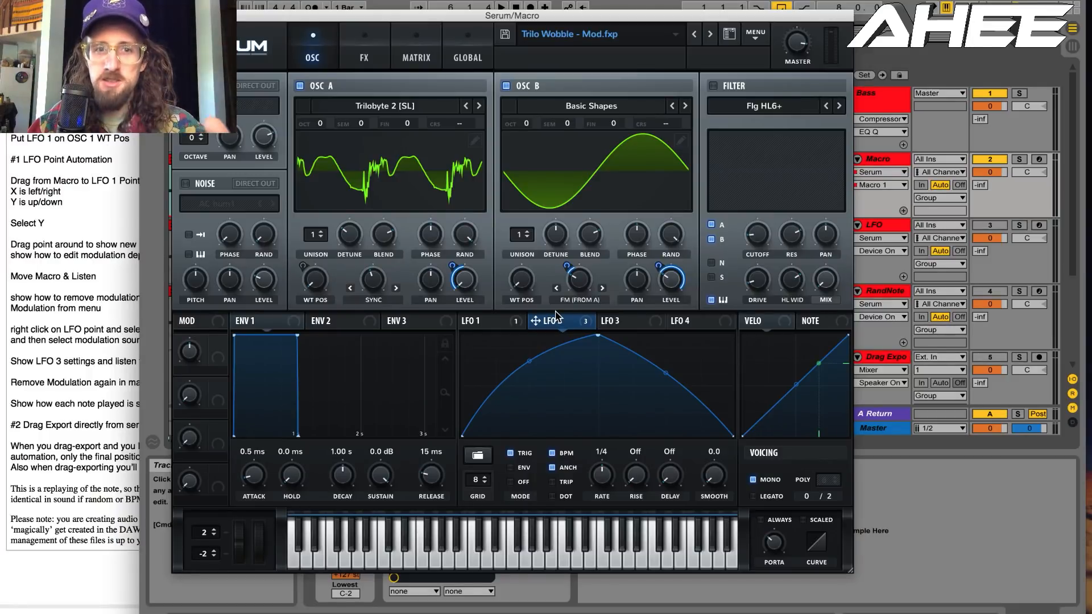
{"action": "left_click", "coordinate": [364, 47]}
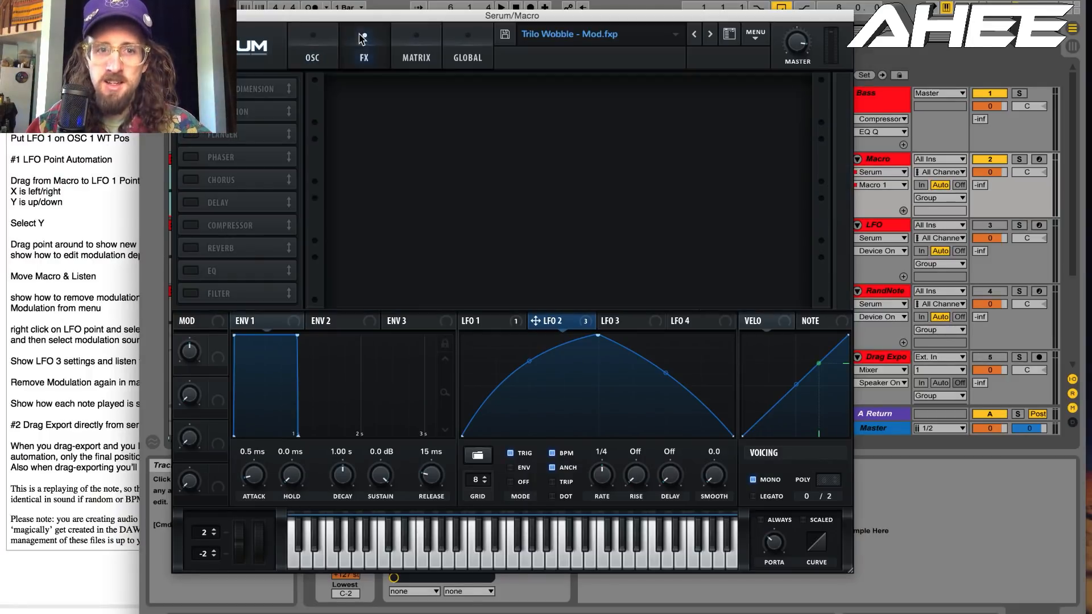
{"action": "left_click", "coordinate": [316, 53]}
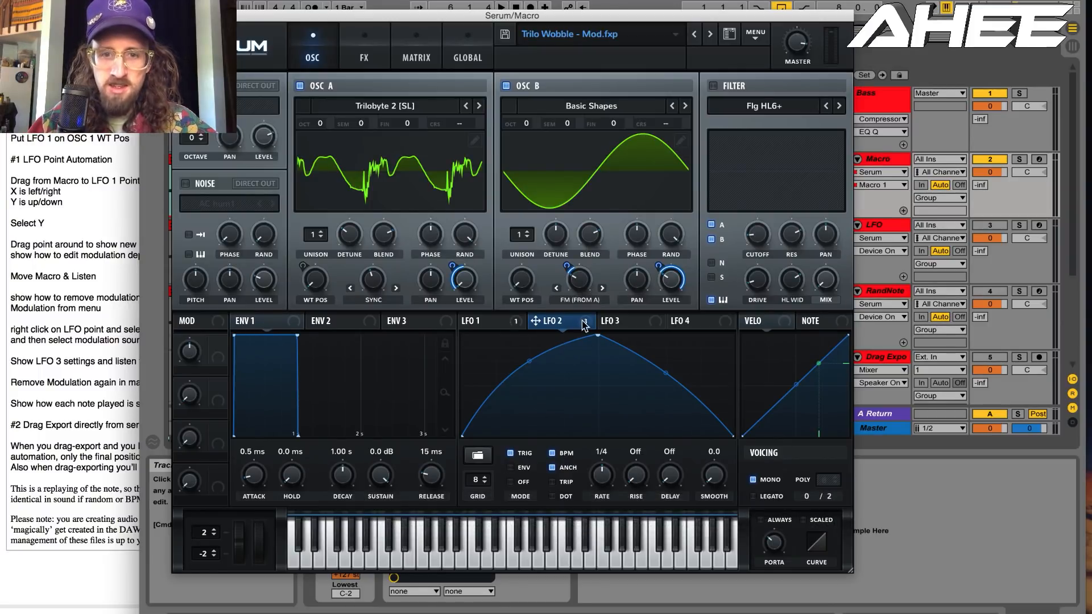
Check the LFO 2 modulation amounts on oscillator A level, oscillator B level and oscillator B's FM warp
{"action": "left_click", "coordinate": [464, 287]}
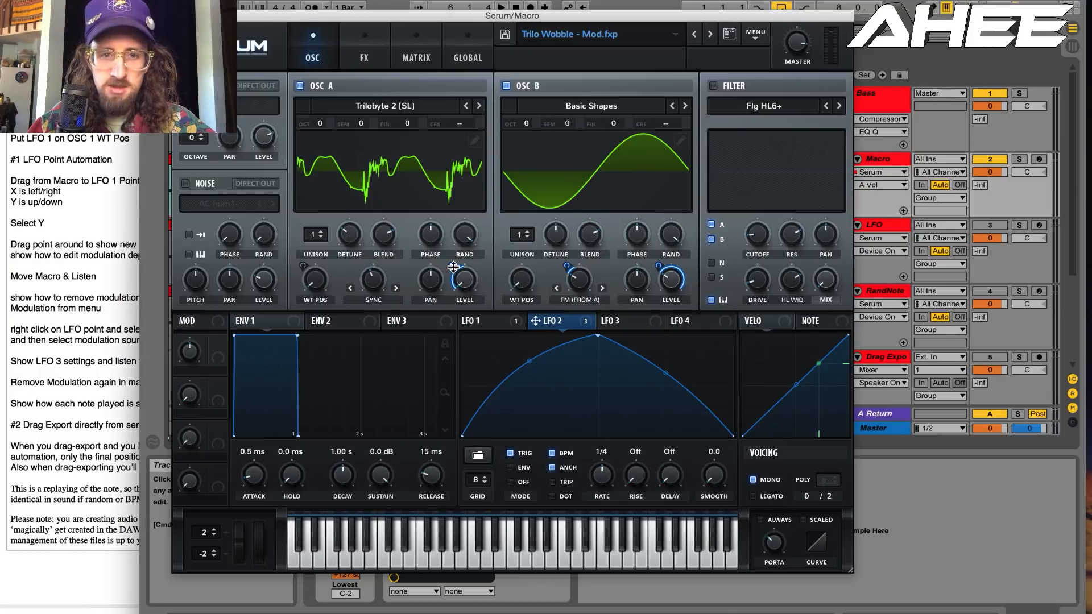
{"action": "mouse_move", "coordinate": [453, 267]}
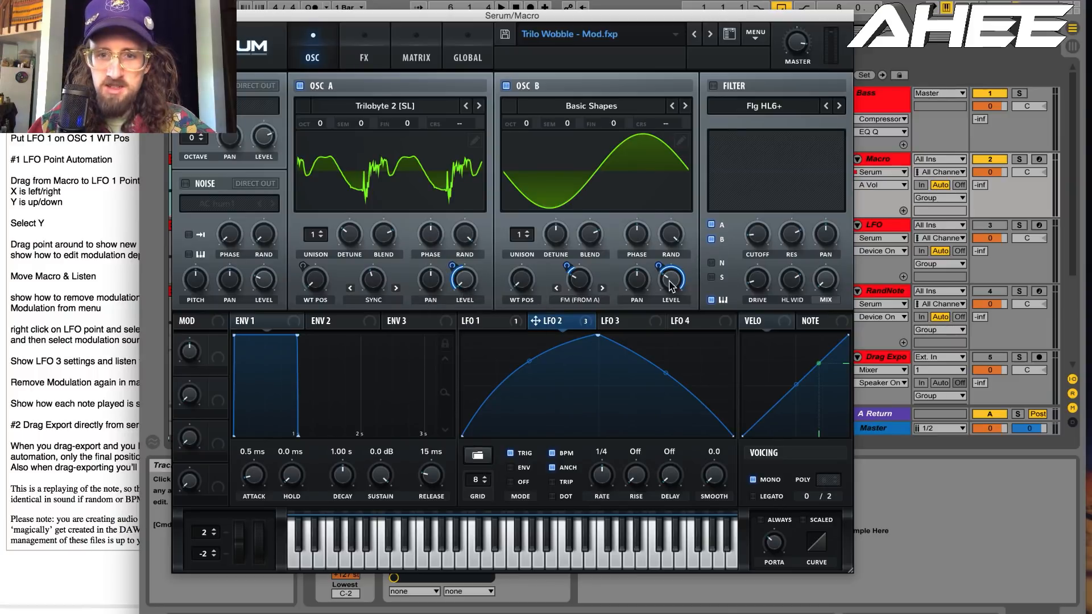
{"action": "mouse_move", "coordinate": [672, 285]}
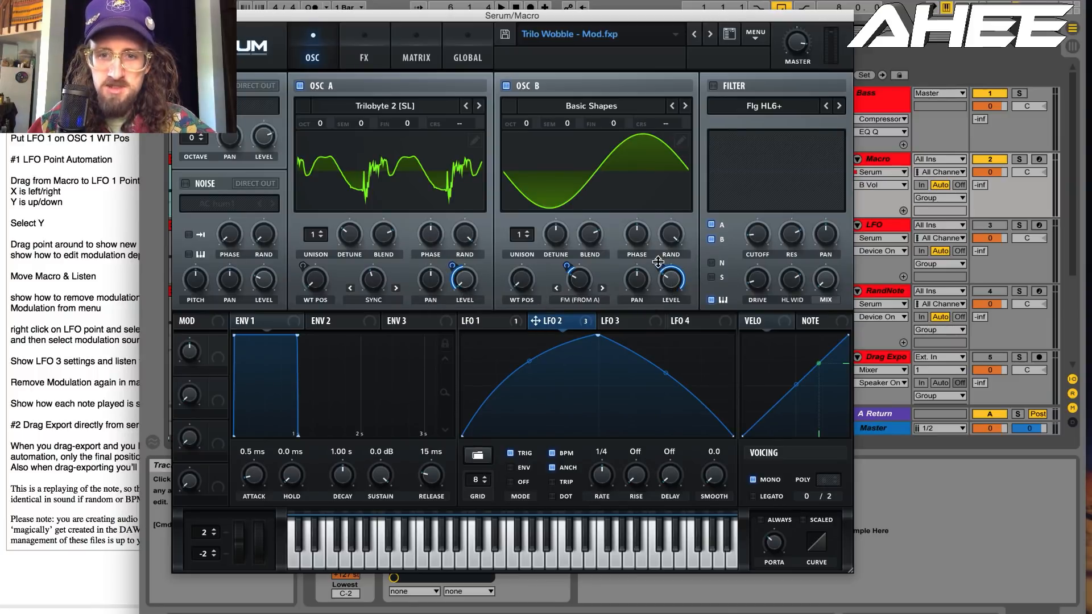
{"action": "mouse_move", "coordinate": [658, 262]}
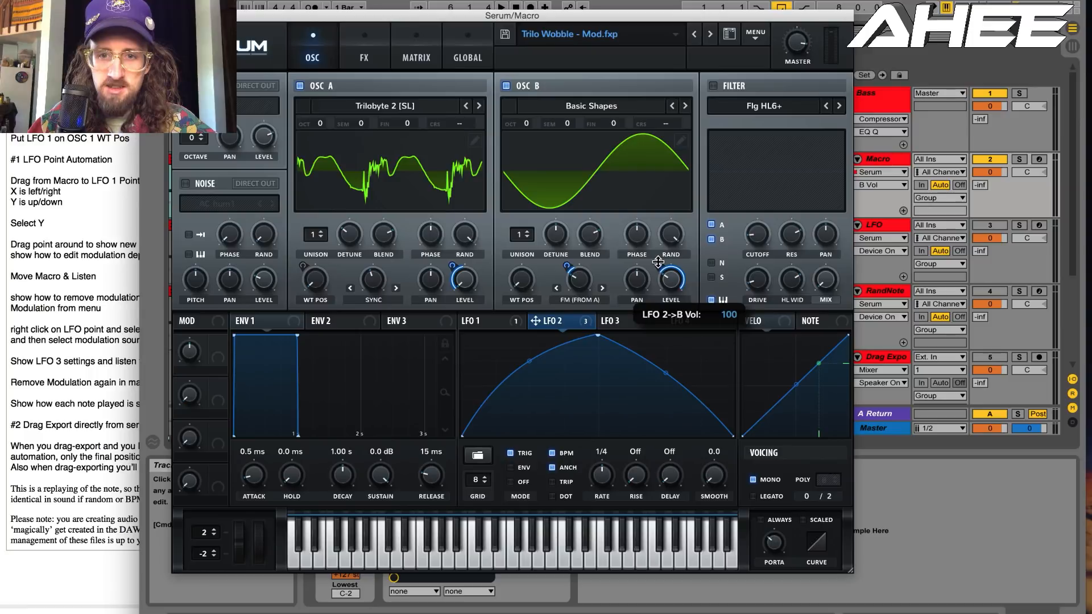
{"action": "left_click", "coordinate": [584, 286]}
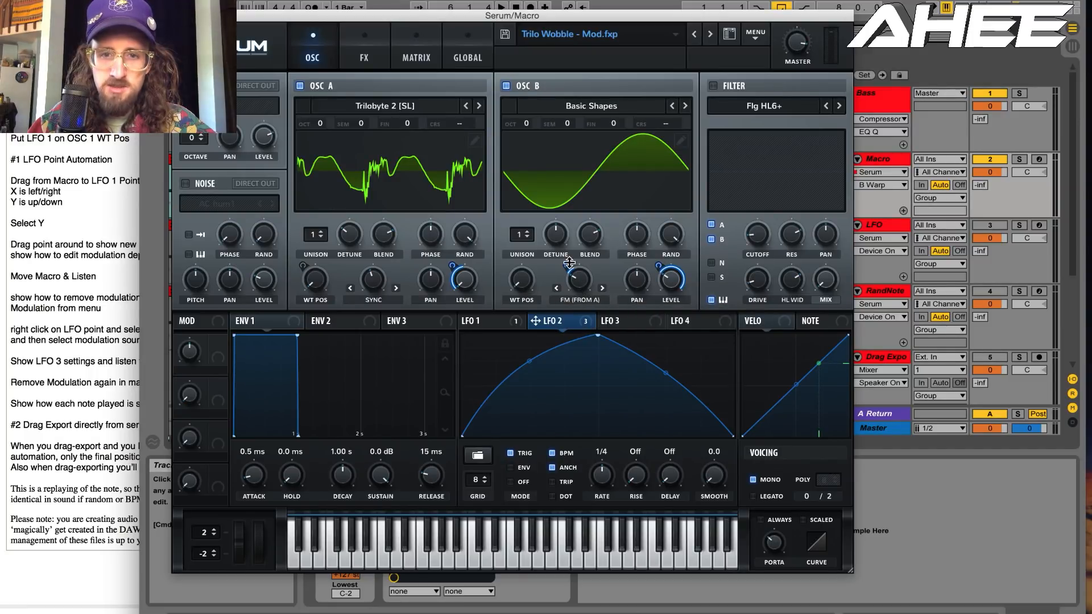
{"action": "mouse_move", "coordinate": [567, 263]}
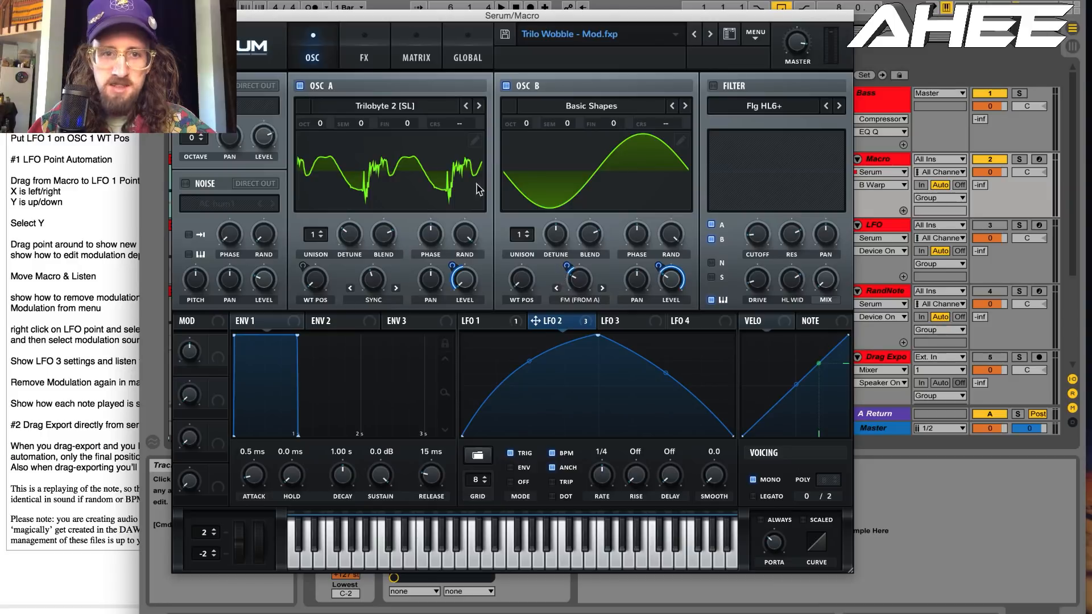
Look through oscillator A's wavetable categories and check its sync warp amount
{"action": "left_click", "coordinate": [375, 108]}
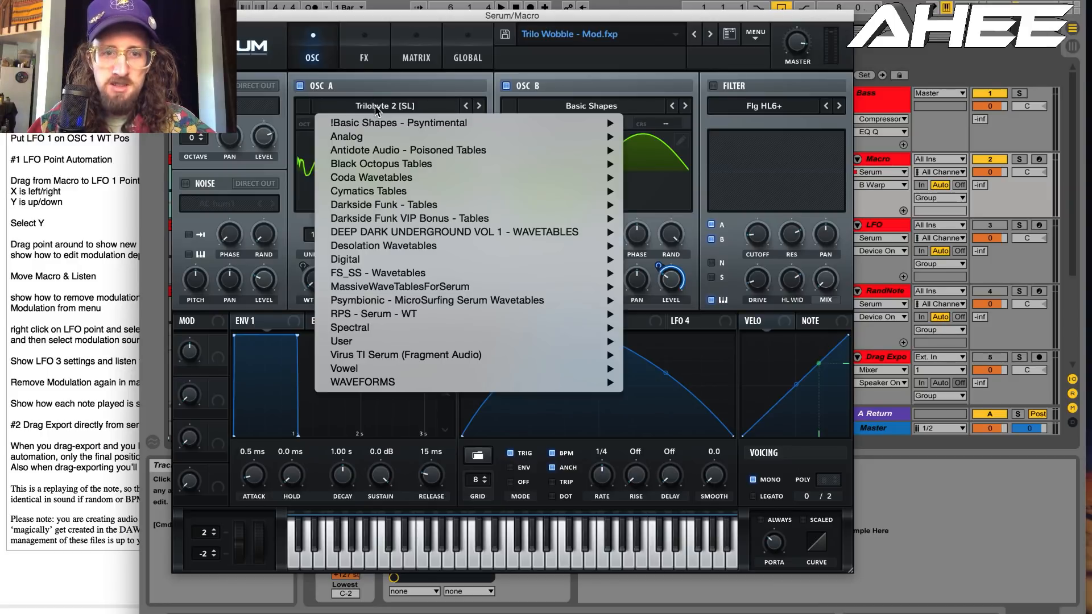
{"action": "mouse_move", "coordinate": [462, 329]}
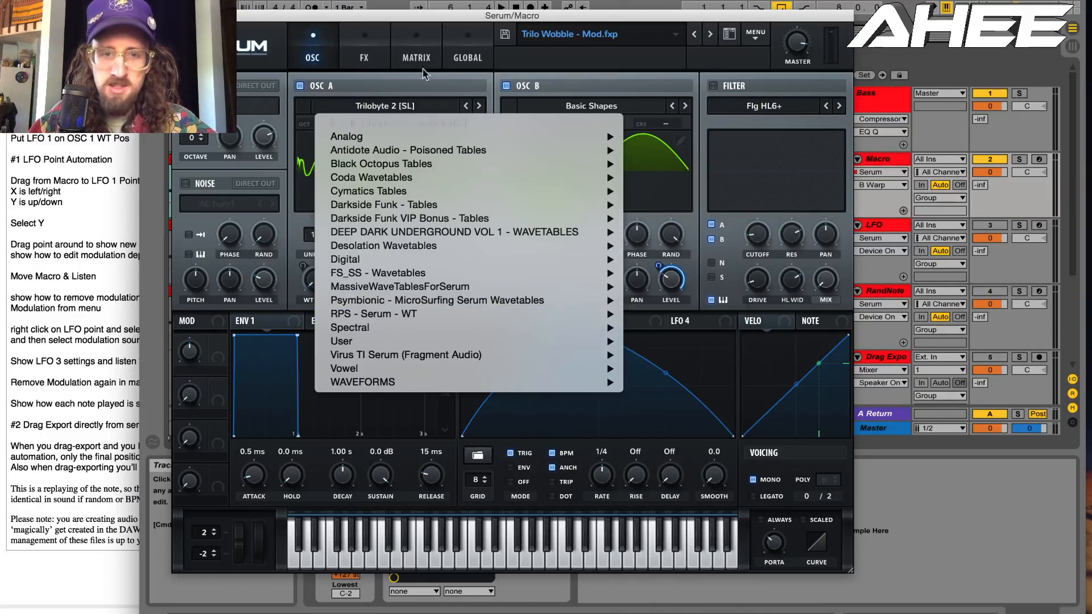
{"action": "left_click", "coordinate": [424, 16]}
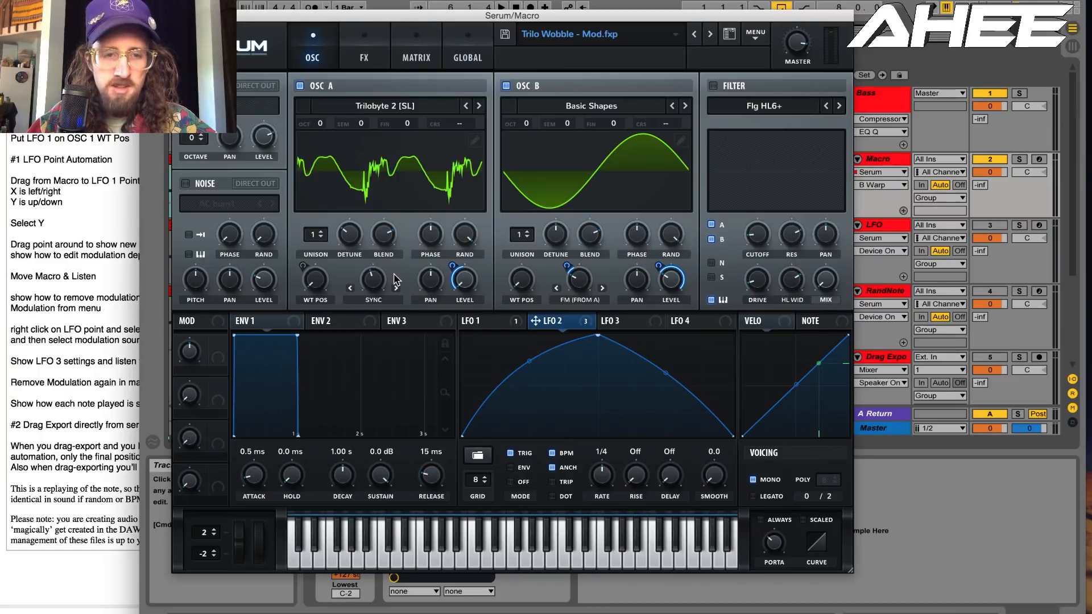
{"action": "left_click", "coordinate": [374, 285]}
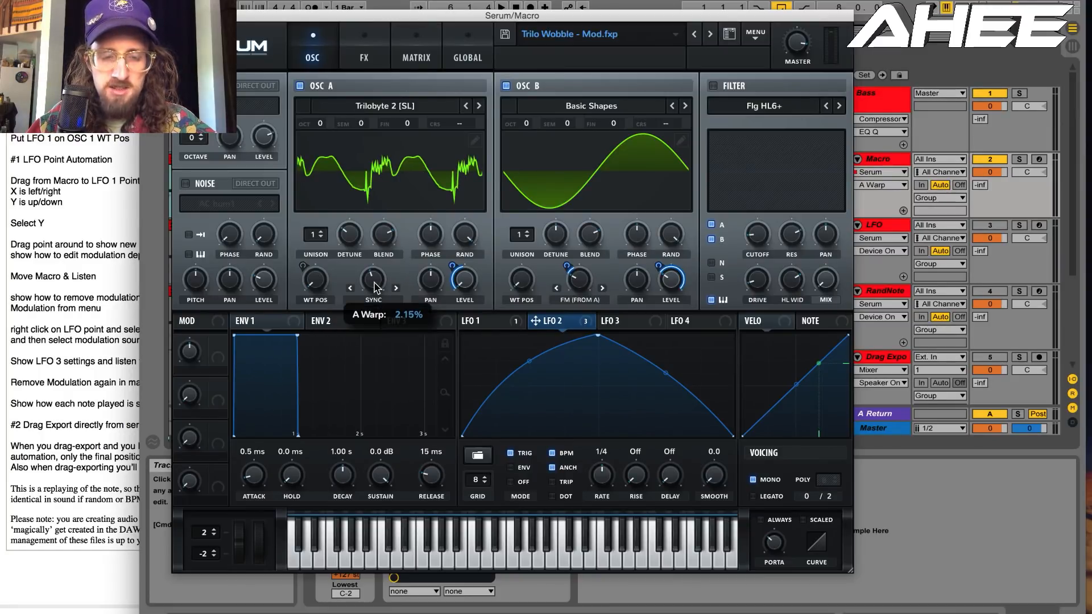
Flatten LFO 1 by removing its low point, and check its modulation depth on oscillator A's wavetable position
{"action": "left_click", "coordinate": [493, 322]}
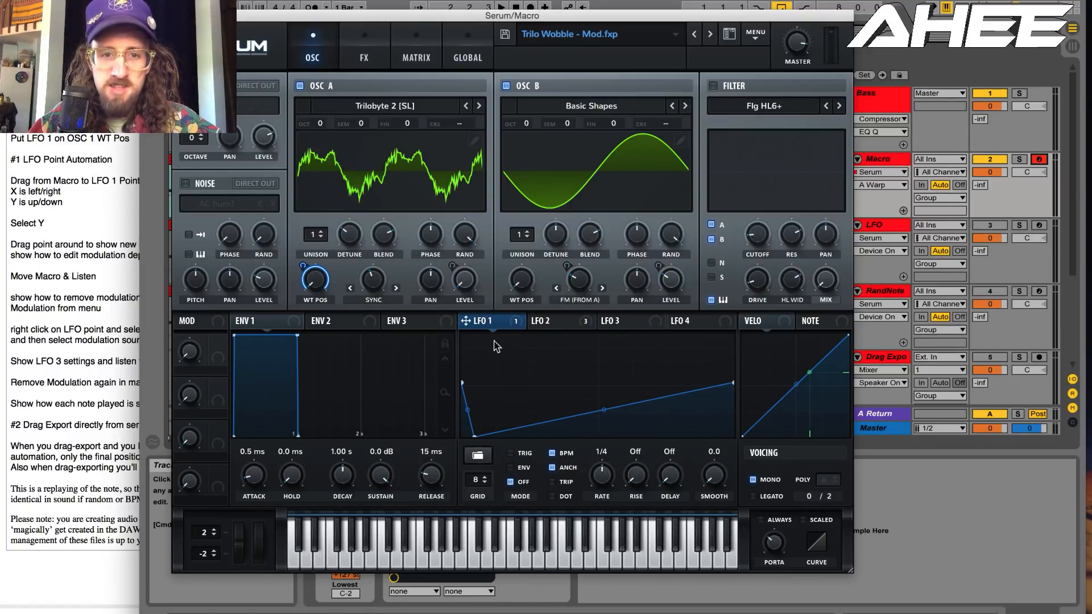
{"action": "double_click", "coordinate": [474, 437]}
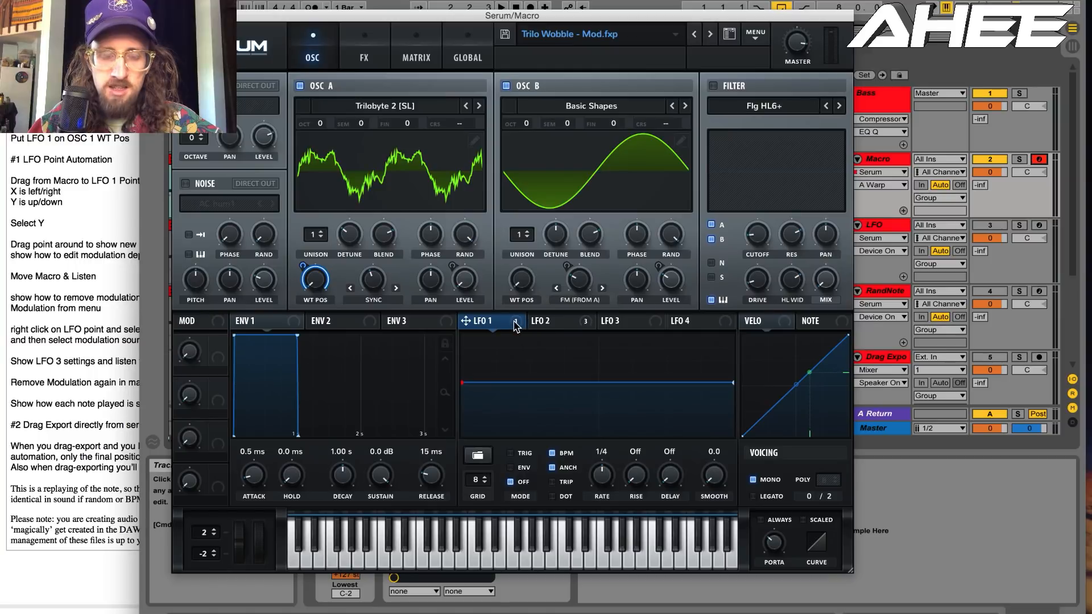
{"action": "left_click_drag", "start_coordinate": [305, 267], "coordinate": [305, 239]}
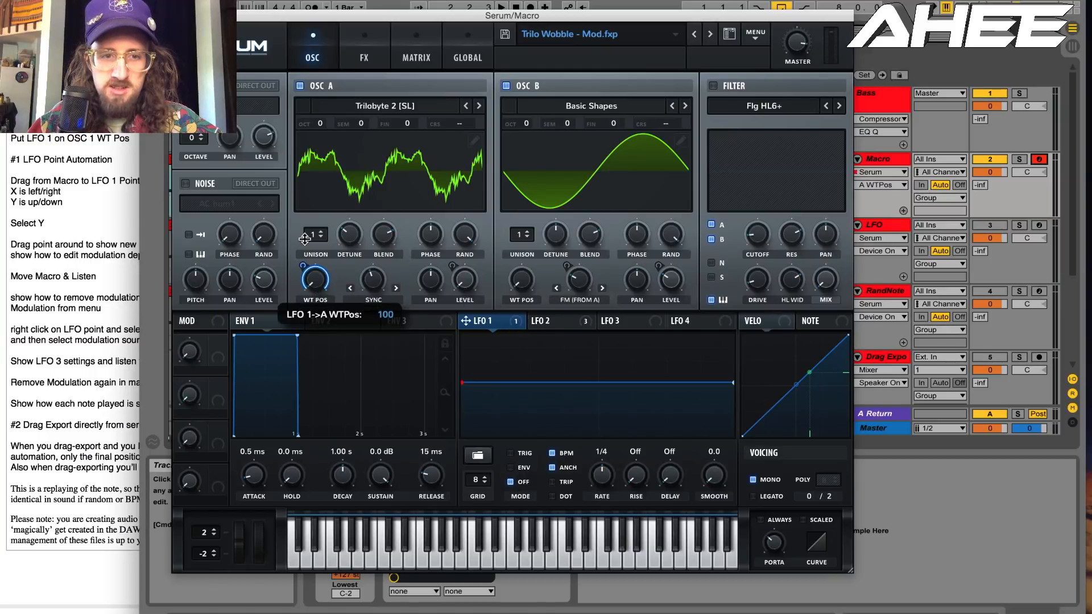
Add a point to the flat LFO 1 shape and move it down to the graph's floor near the start
{"action": "double_click", "coordinate": [504, 383]}
{"action": "left_click_drag", "start_coordinate": [504, 383], "coordinate": [493, 437]}
{"action": "left_click_drag", "start_coordinate": [462, 381], "coordinate": [461, 385]}
{"action": "mouse_move", "coordinate": [492, 438]}
{"action": "left_mouse_down"}
{"action": "mouse_move", "coordinate": [483, 405]}
{"action": "mouse_move", "coordinate": [487, 439]}
{"action": "left_mouse_up"}
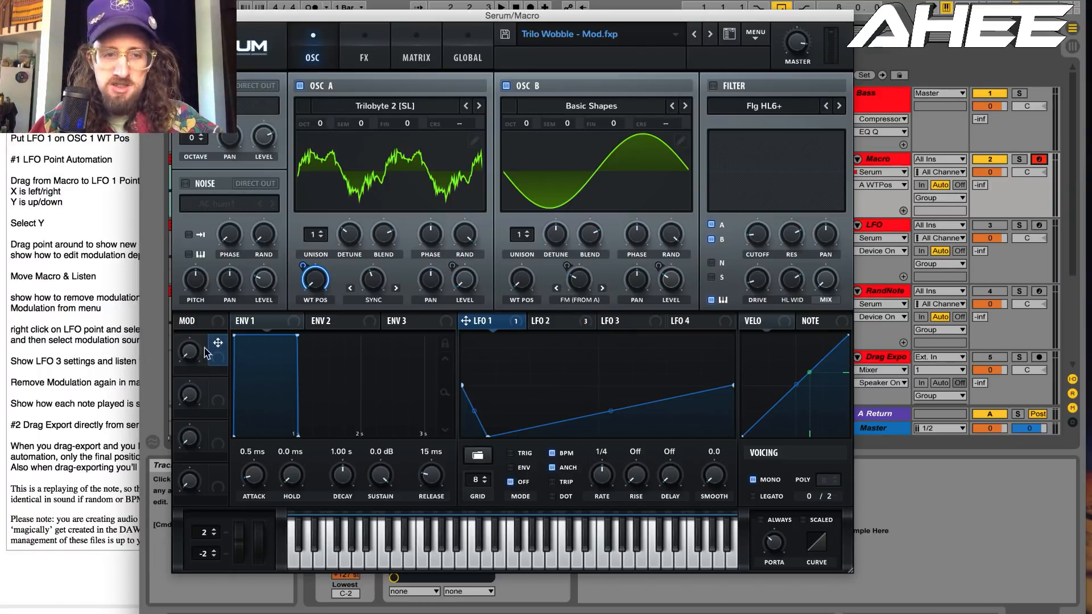
Assign Macro 1 to the Y position of LFO 1's low point, and sweep the macro during playback
{"action": "left_click_drag", "start_coordinate": [217, 357], "coordinate": [488, 429]}
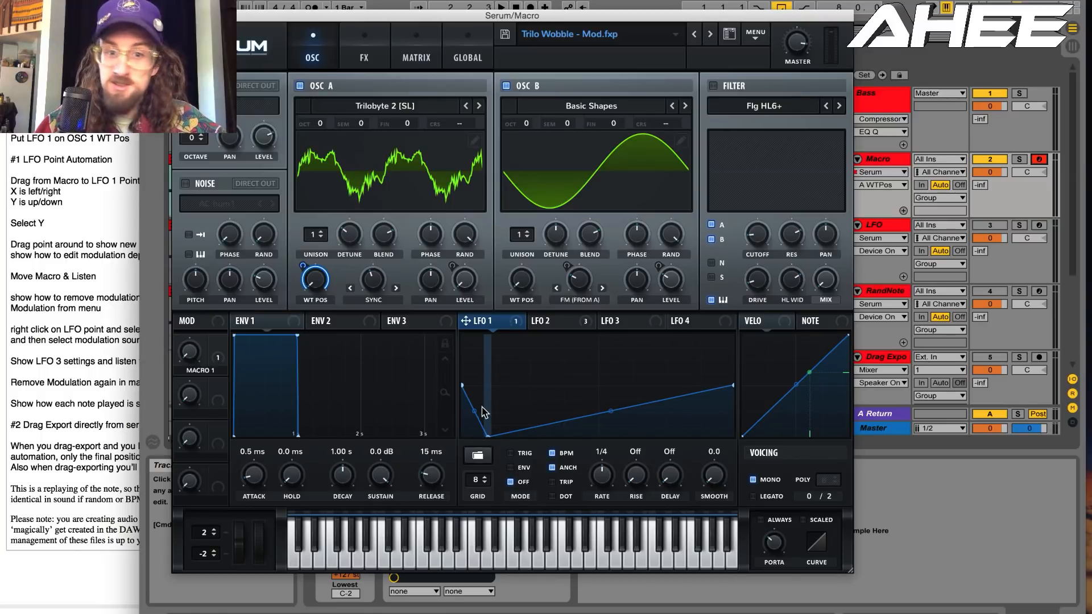
{"action": "mouse_move", "coordinate": [488, 436]}
{"action": "left_mouse_down"}
{"action": "mouse_move", "coordinate": [484, 345]}
{"action": "mouse_move", "coordinate": [484, 439]}
{"action": "left_mouse_up"}
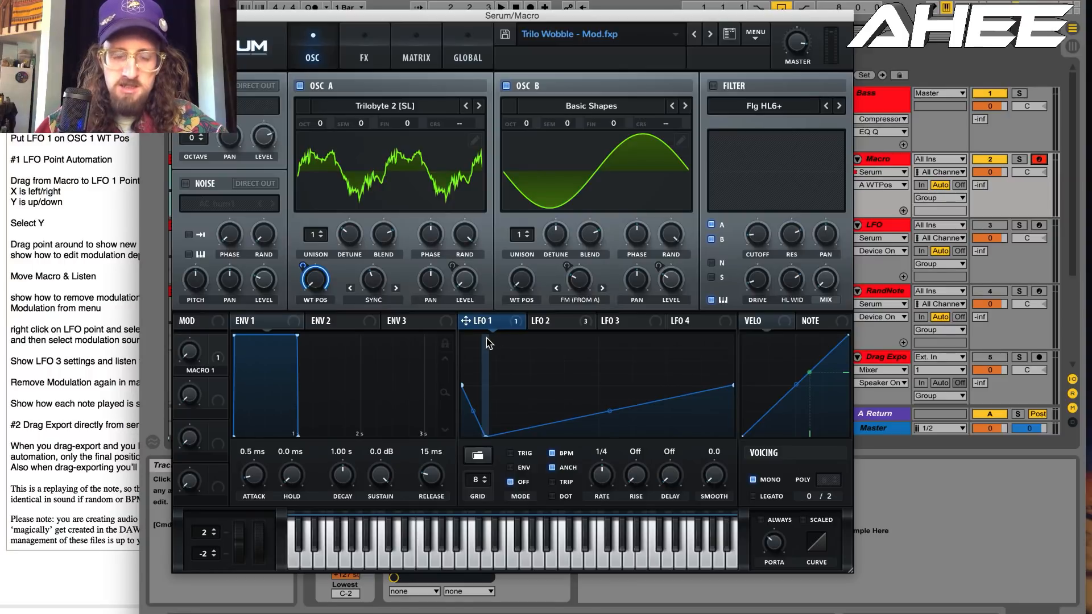
{"action": "key", "text": "space"}
{"action": "left_click_drag", "start_coordinate": [189, 355], "coordinate": [204, 389]}
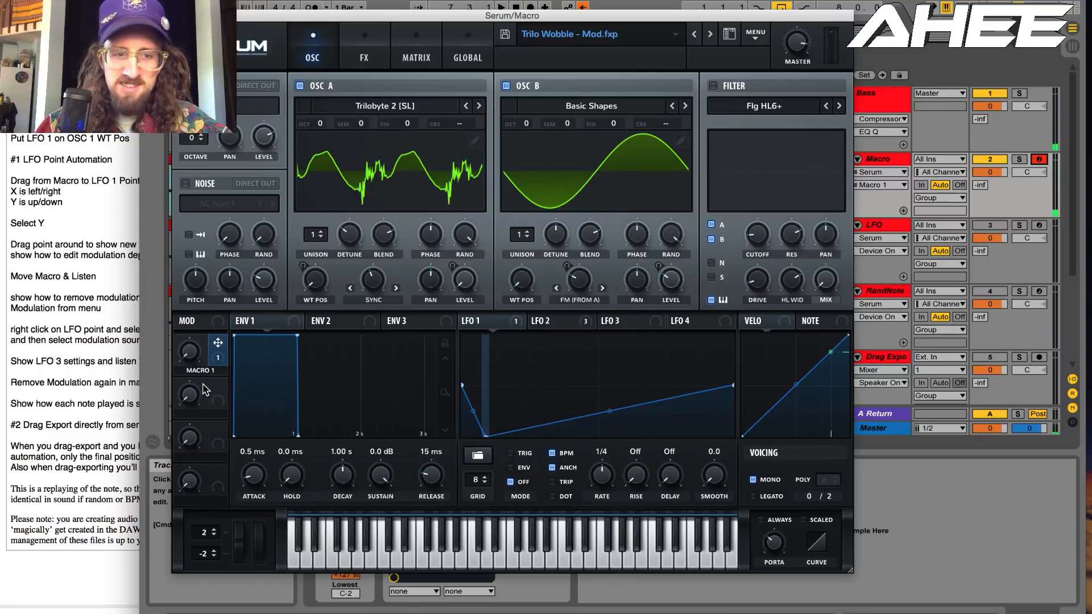
Remove the modulation from LFO 1's low point in the Macro track's Serum
{"action": "right_click", "coordinate": [485, 435]}
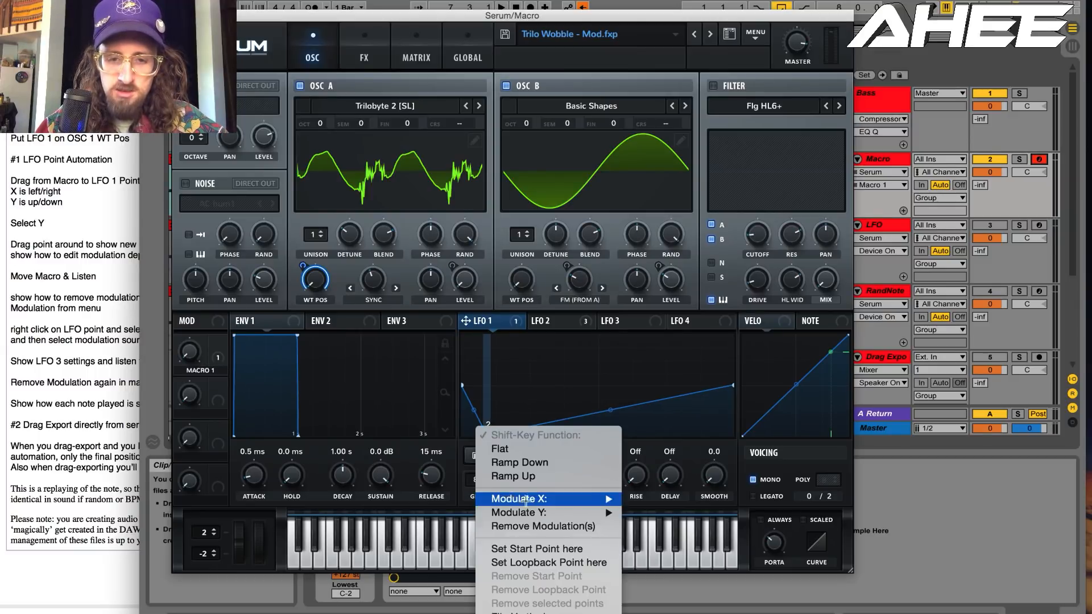
{"action": "left_click", "coordinate": [525, 530]}
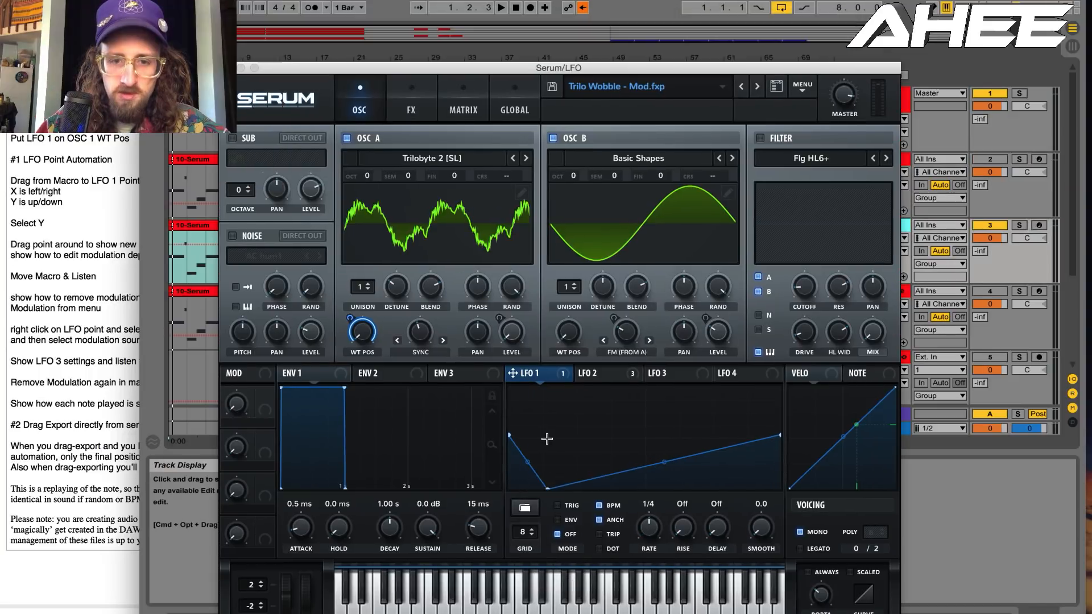
In the LFO track's Serum, modulate the Y position of LFO 1's low point with LFO 3 through LFO Bus 1, and inspect LFO 3
{"action": "right_click", "coordinate": [548, 488]}
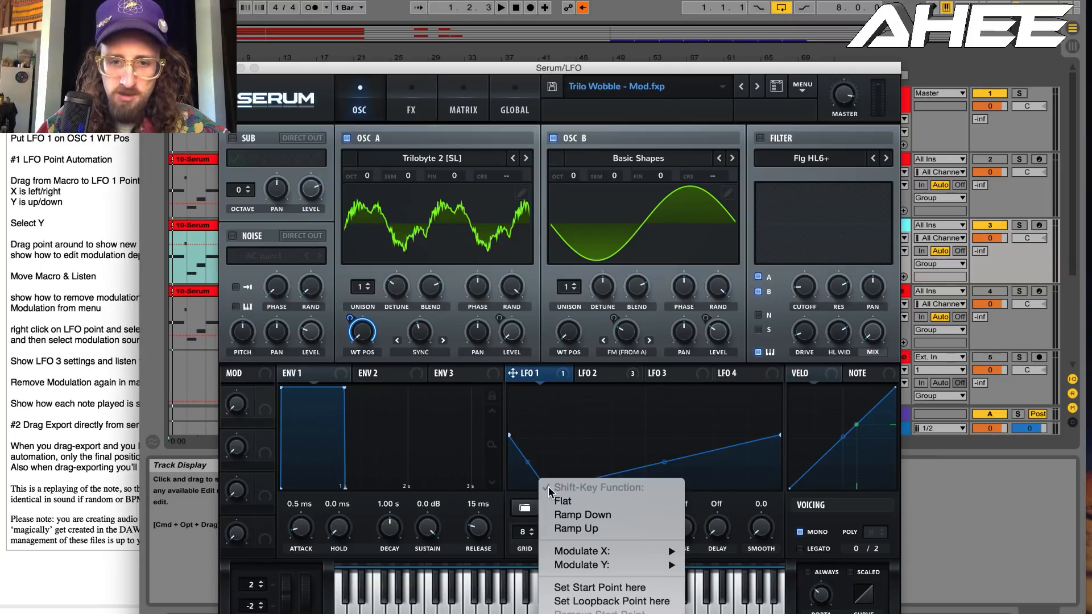
{"action": "mouse_move", "coordinate": [602, 568]}
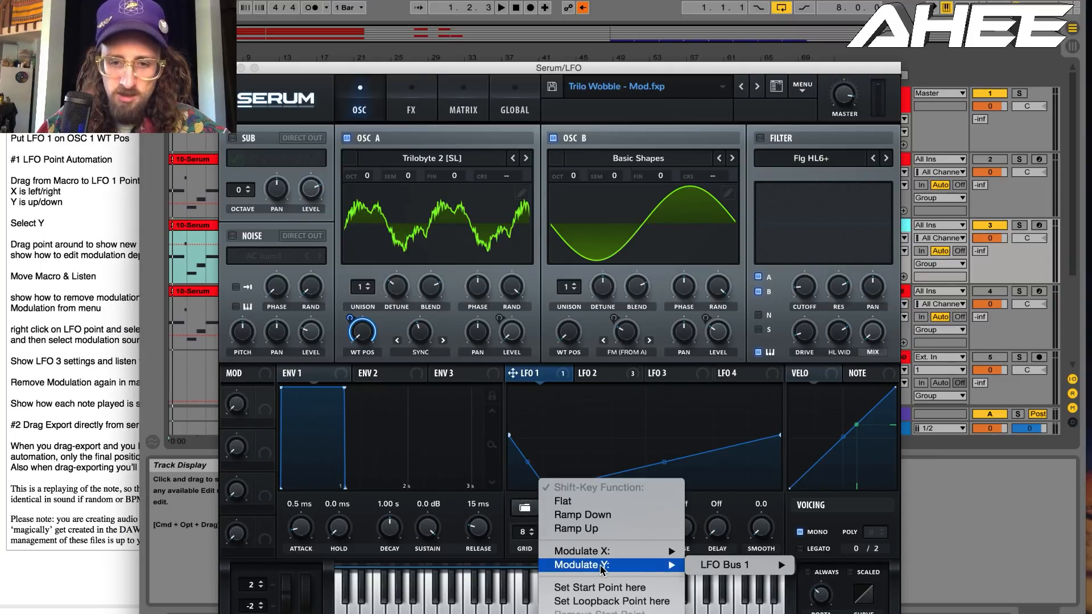
{"action": "mouse_move", "coordinate": [725, 567]}
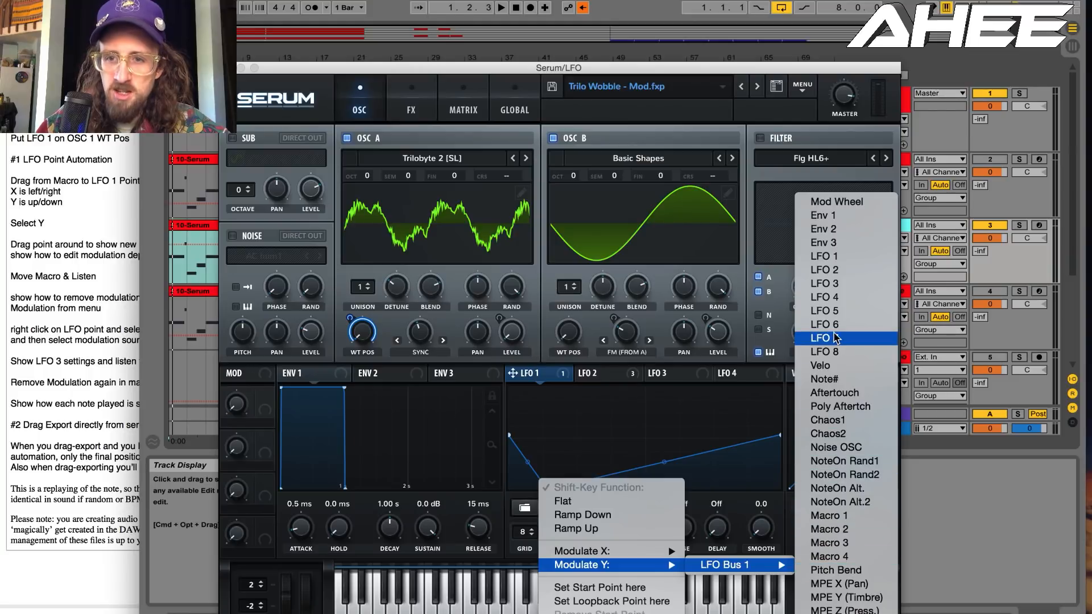
{"action": "left_click", "coordinate": [832, 284]}
{"action": "left_click", "coordinate": [662, 373]}
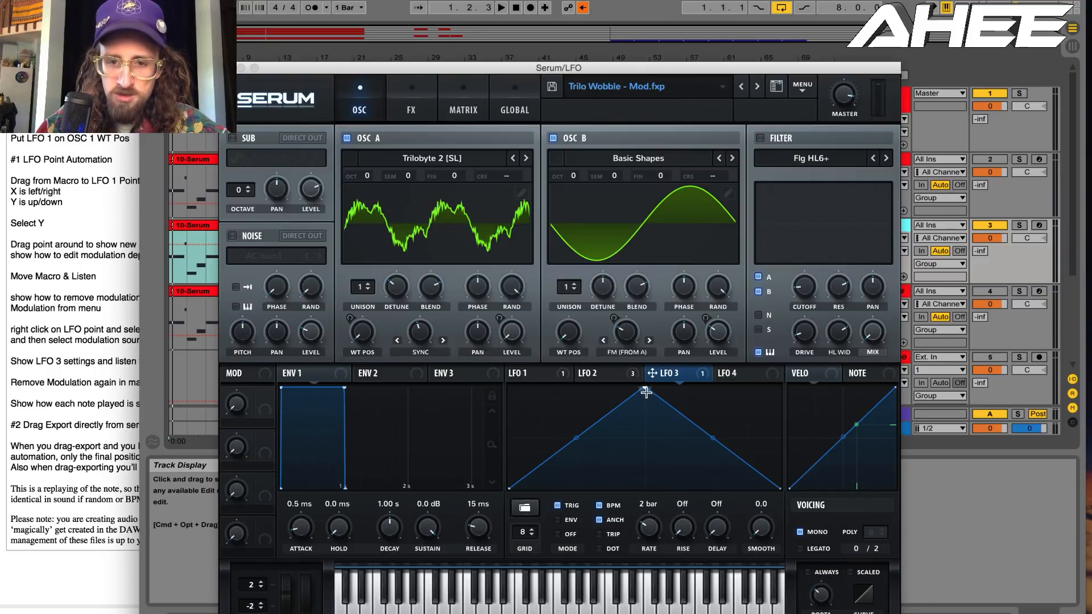
{"action": "mouse_move", "coordinate": [645, 387]}
{"action": "left_mouse_down"}
{"action": "mouse_move", "coordinate": [648, 434]}
{"action": "mouse_move", "coordinate": [646, 385]}
{"action": "left_mouse_up"}
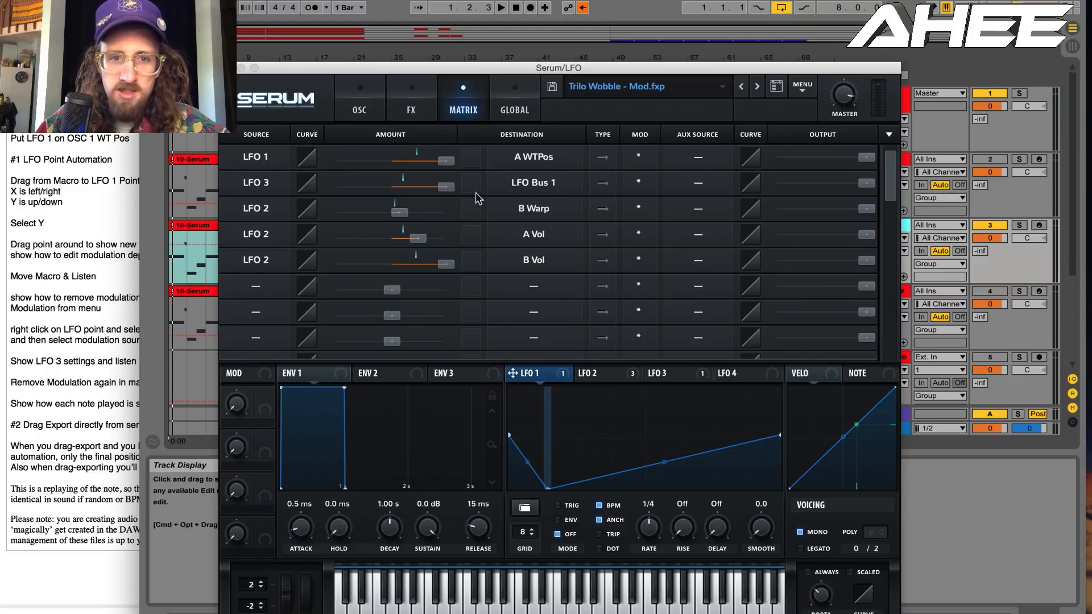
Try a lower LFO 3 amount on LFO Bus 1 in the modulation matrix, restore it to full, and play the clip
{"action": "left_click_drag", "start_coordinate": [447, 190], "coordinate": [411, 193]}
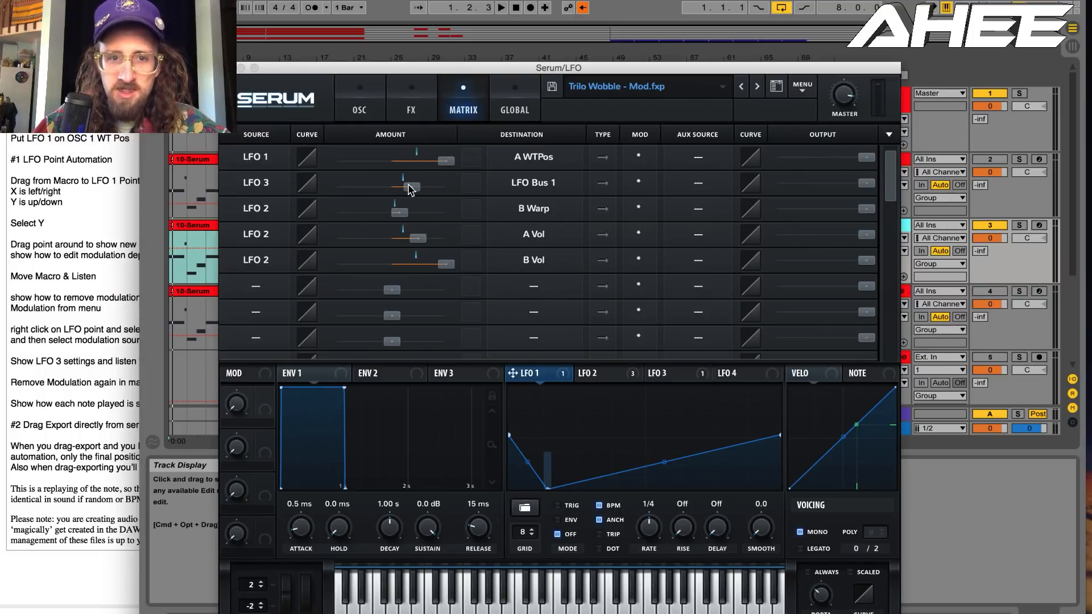
{"action": "left_click_drag", "start_coordinate": [414, 191], "coordinate": [454, 183]}
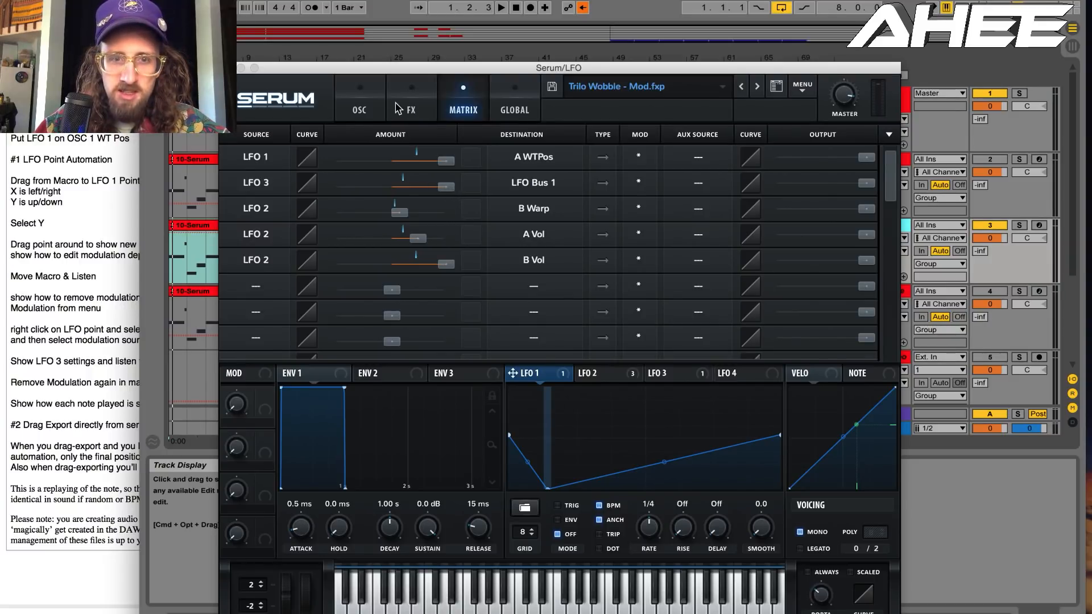
{"action": "key", "text": "space"}
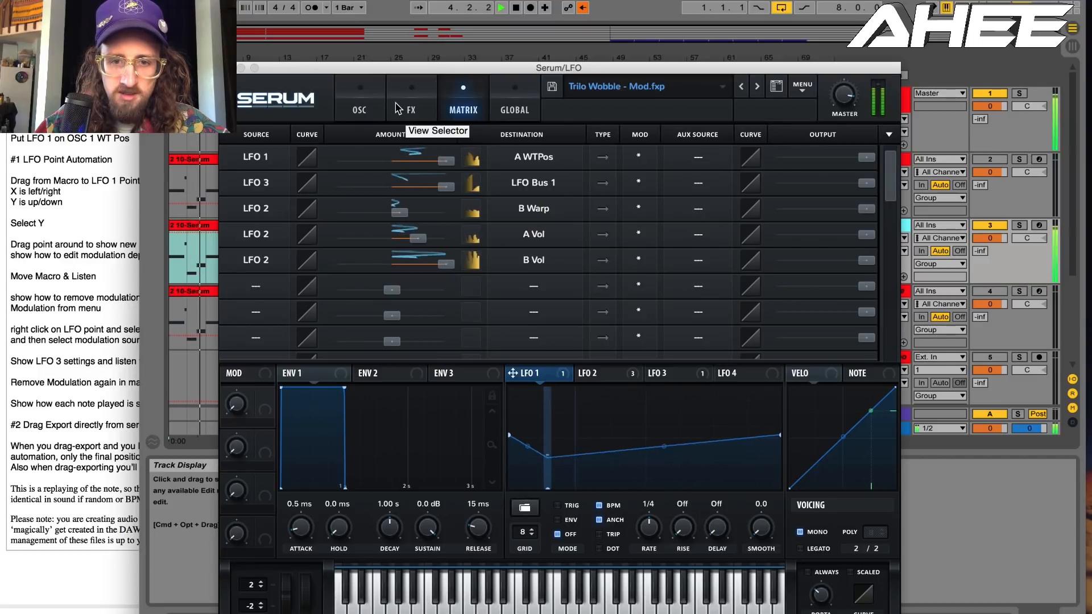
{"action": "key", "text": "space"}
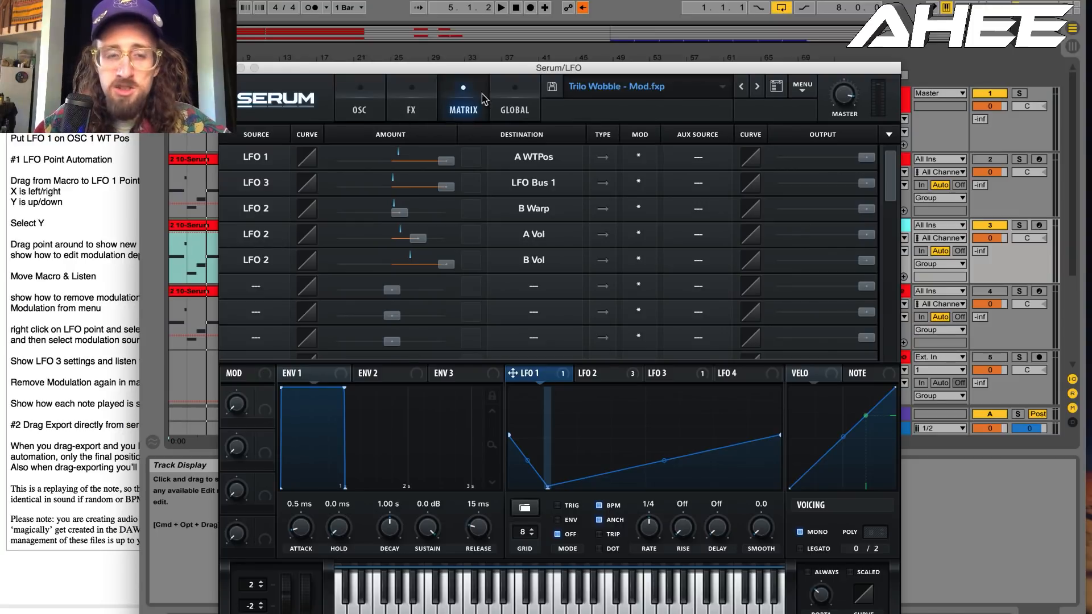
Clear LFO Bus 1 and LFO 3 from the second modulation matrix row, and remove the modulation from LFO 1's low point
{"action": "left_click", "coordinate": [524, 183]}
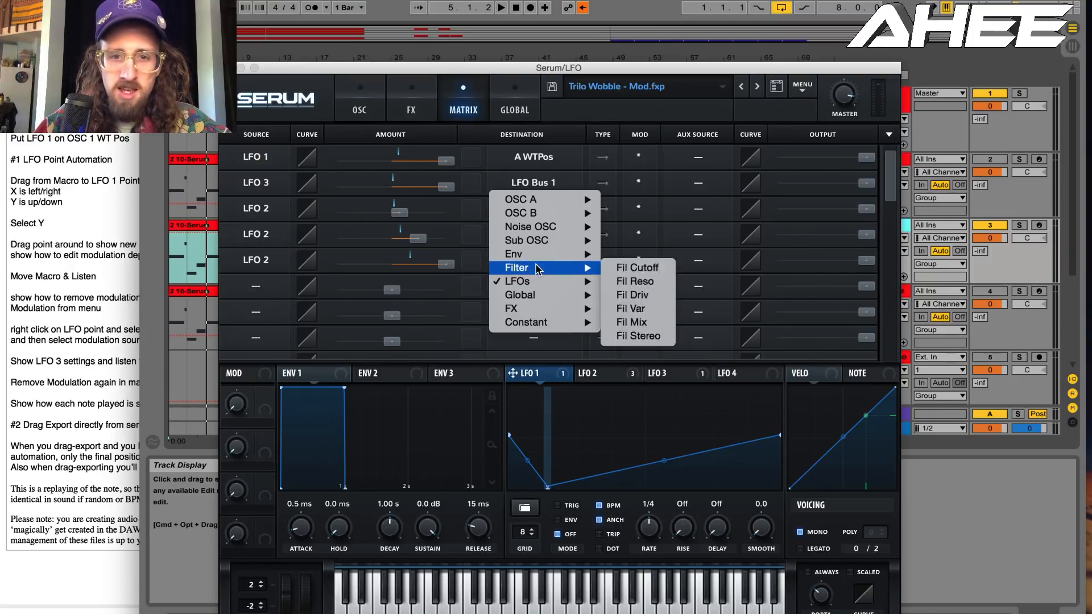
{"action": "left_click", "coordinate": [539, 173]}
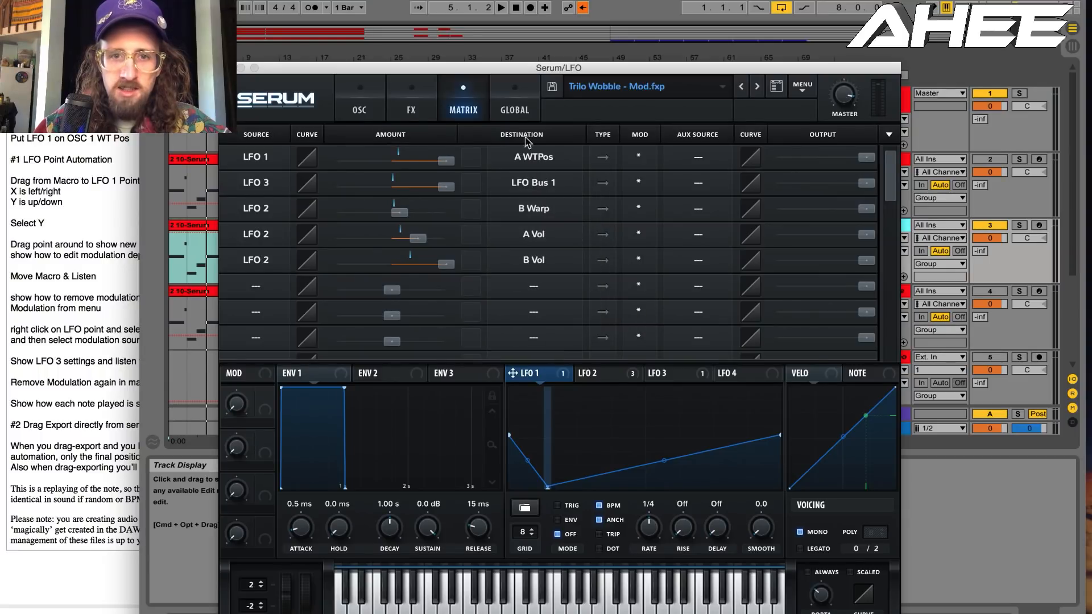
{"action": "left_click", "coordinate": [539, 185]}
{"action": "mouse_move", "coordinate": [536, 322]}
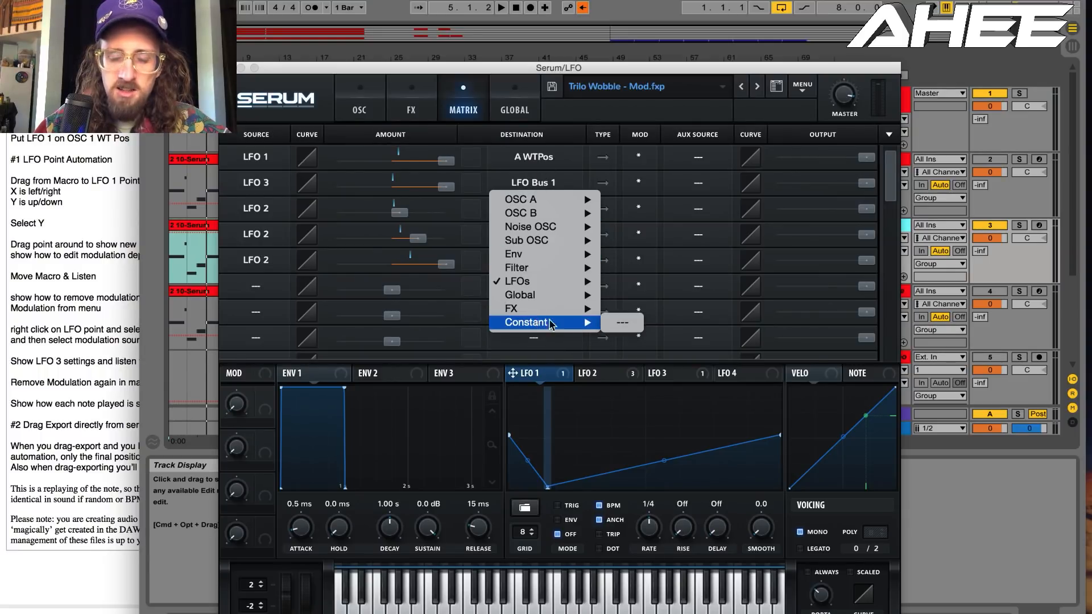
{"action": "left_click", "coordinate": [621, 323]}
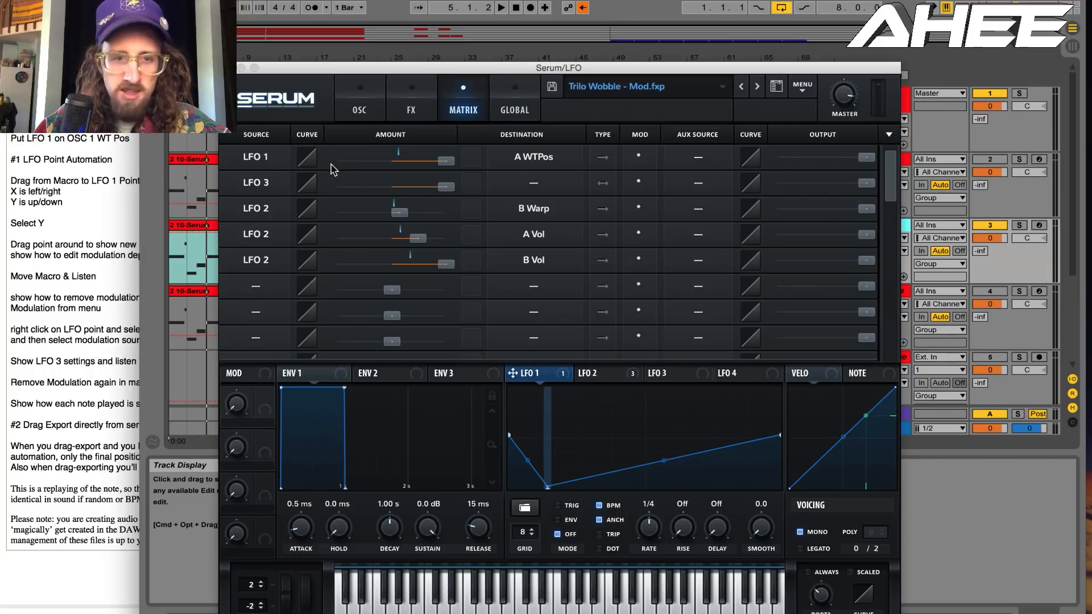
{"action": "left_click", "coordinate": [259, 183]}
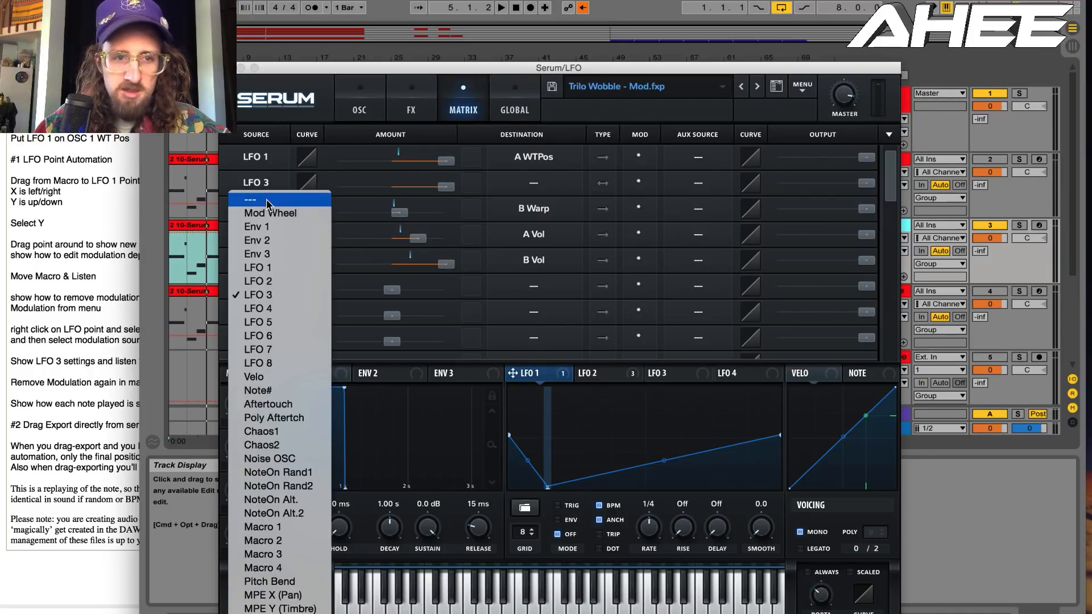
{"action": "left_click", "coordinate": [267, 200]}
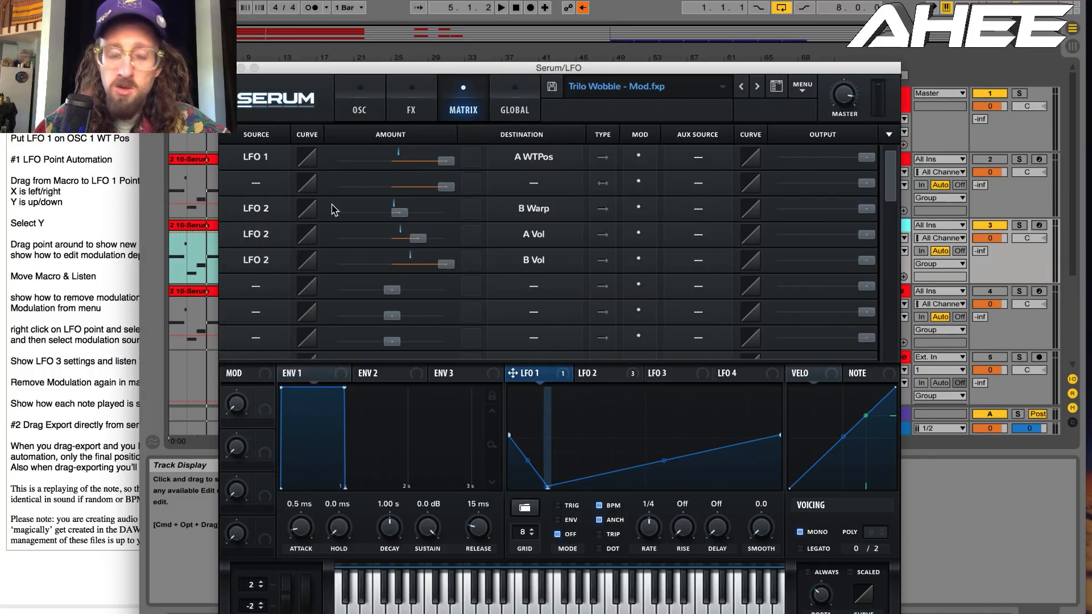
{"action": "right_click", "coordinate": [550, 487]}
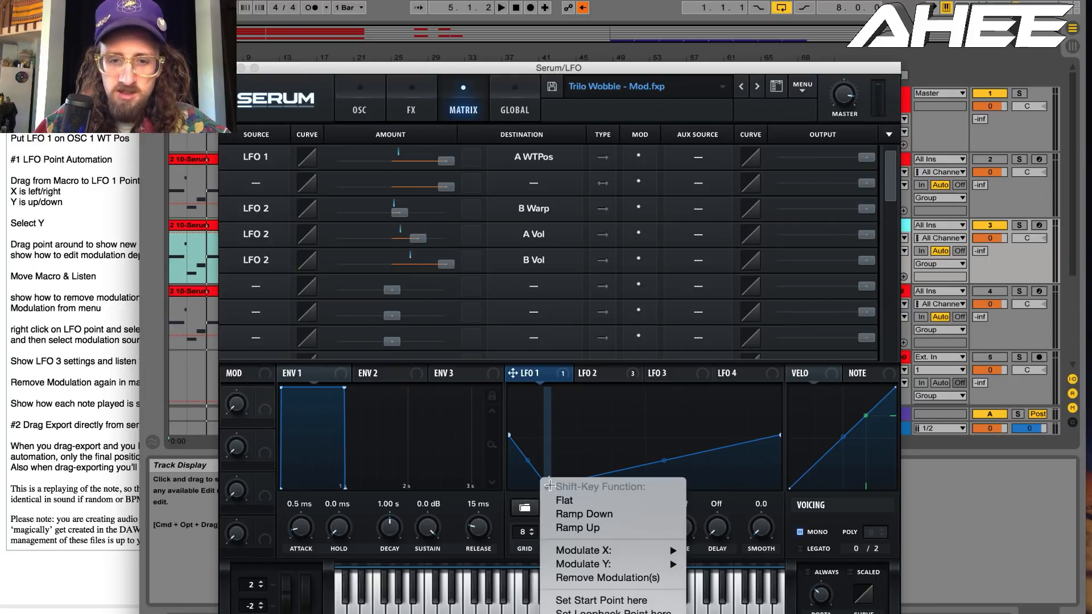
{"action": "left_click", "coordinate": [593, 581]}
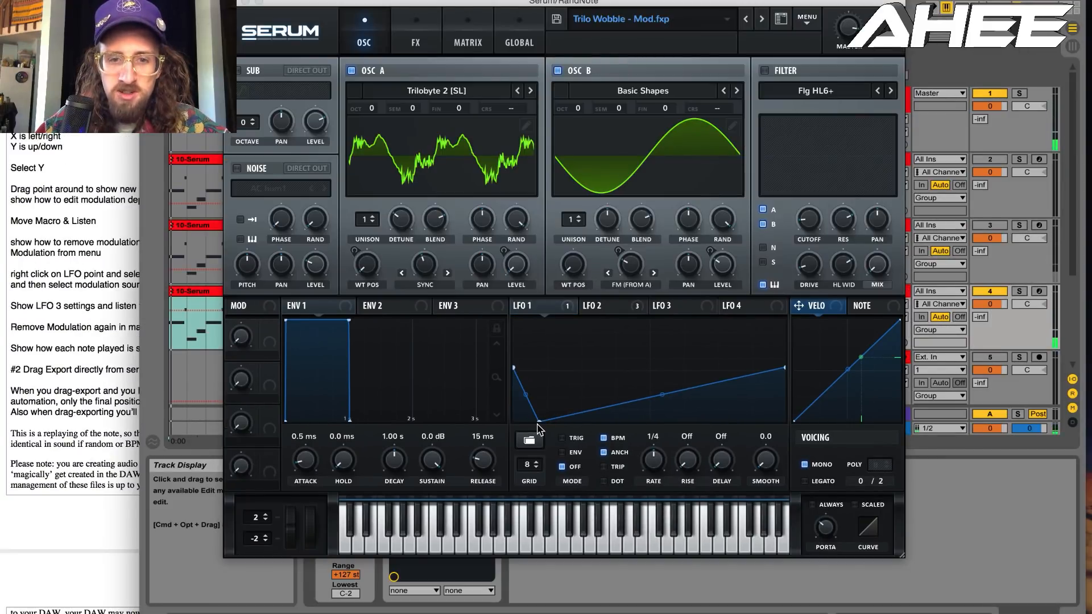
In the RandNote track's Serum, modulate the Y position of LFO 1's low point with NoteOn Rand1 through LFO Bus 1, and audition it
{"action": "left_click_drag", "start_coordinate": [538, 420], "coordinate": [538, 419]}
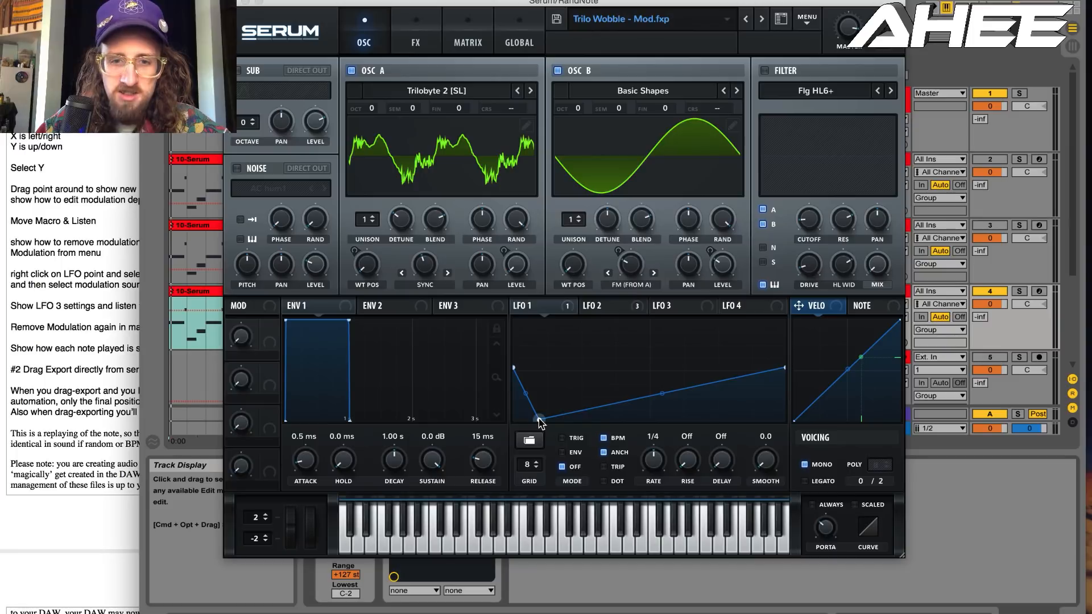
{"action": "right_click", "coordinate": [538, 419]}
{"action": "mouse_move", "coordinate": [593, 496]}
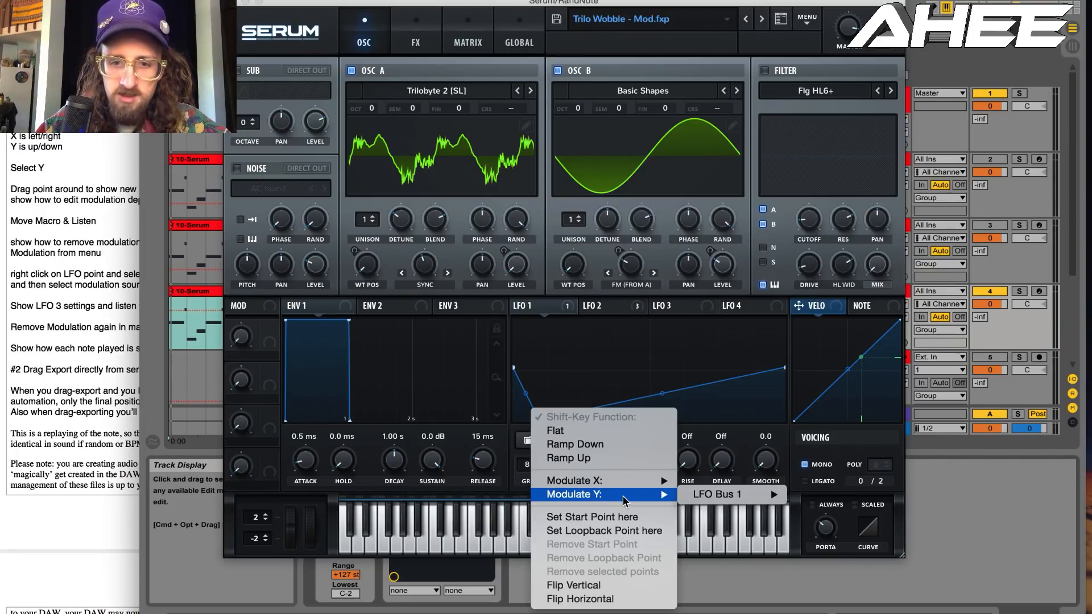
{"action": "mouse_move", "coordinate": [721, 501]}
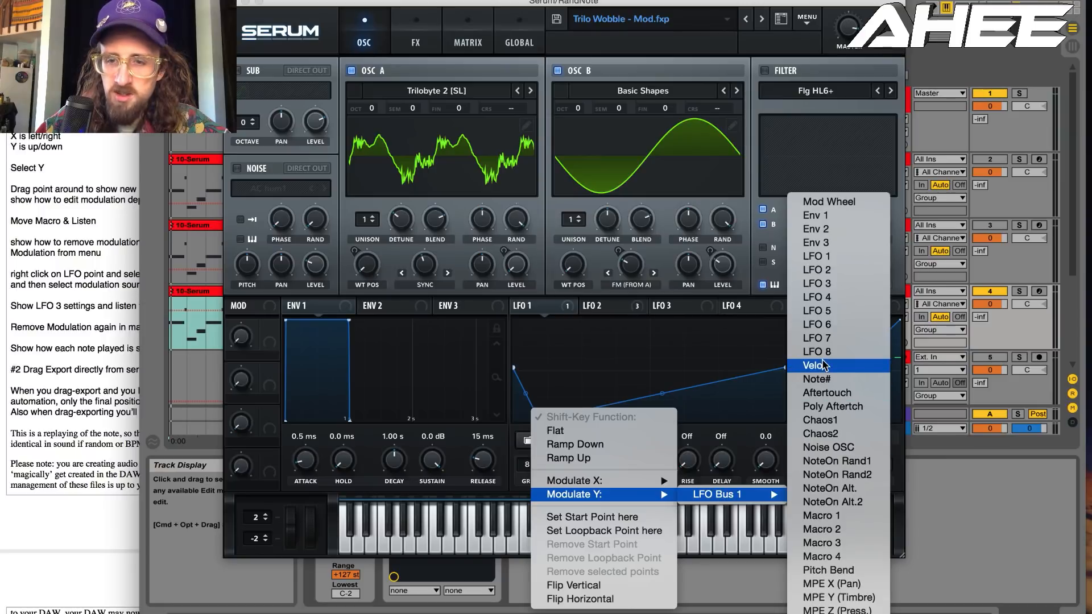
{"action": "left_click", "coordinate": [861, 465]}
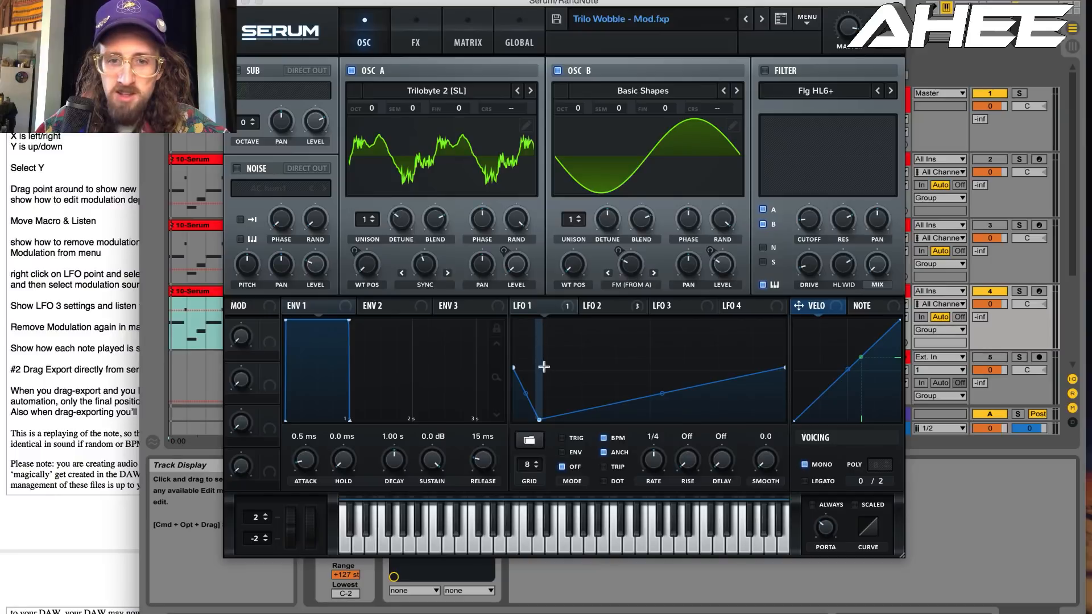
{"action": "key", "text": "space"}
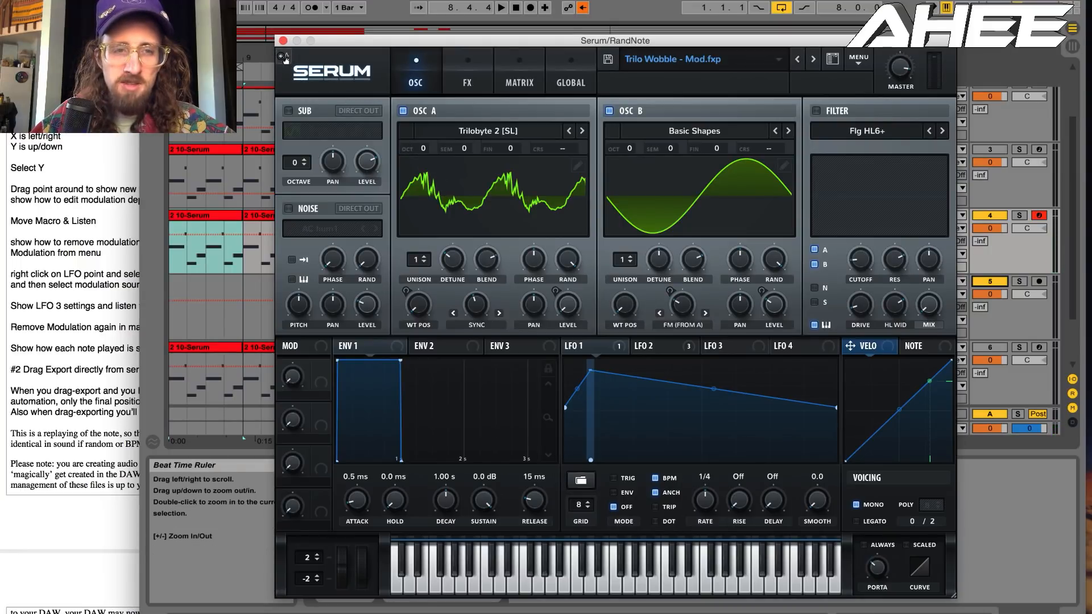
Export the RandNote Serum's last note as audio onto the Drag Export track at bar 27, and open the new clip
{"action": "mouse_move", "coordinate": [350, 41]}
{"action": "left_mouse_down"}
{"action": "mouse_move", "coordinate": [541, 45]}
{"action": "mouse_move", "coordinate": [597, 57]}
{"action": "mouse_move", "coordinate": [490, 132]}
{"action": "mouse_move", "coordinate": [433, 264]}
{"action": "mouse_move", "coordinate": [414, 284]}
{"action": "left_mouse_up"}
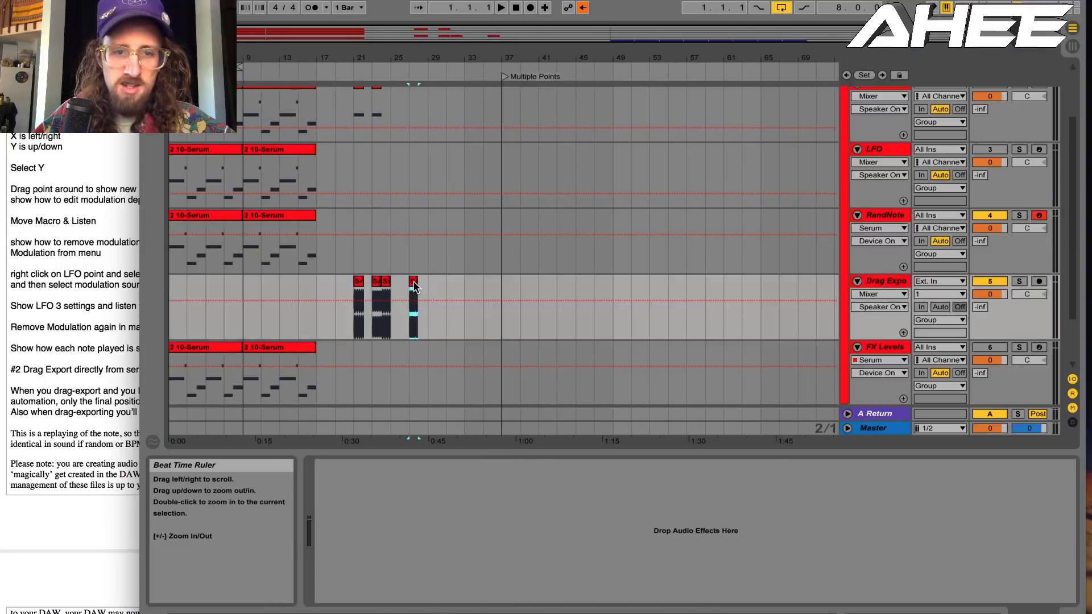
{"action": "left_click_drag", "start_coordinate": [414, 57], "coordinate": [501, 53]}
{"action": "double_click", "coordinate": [478, 283]}
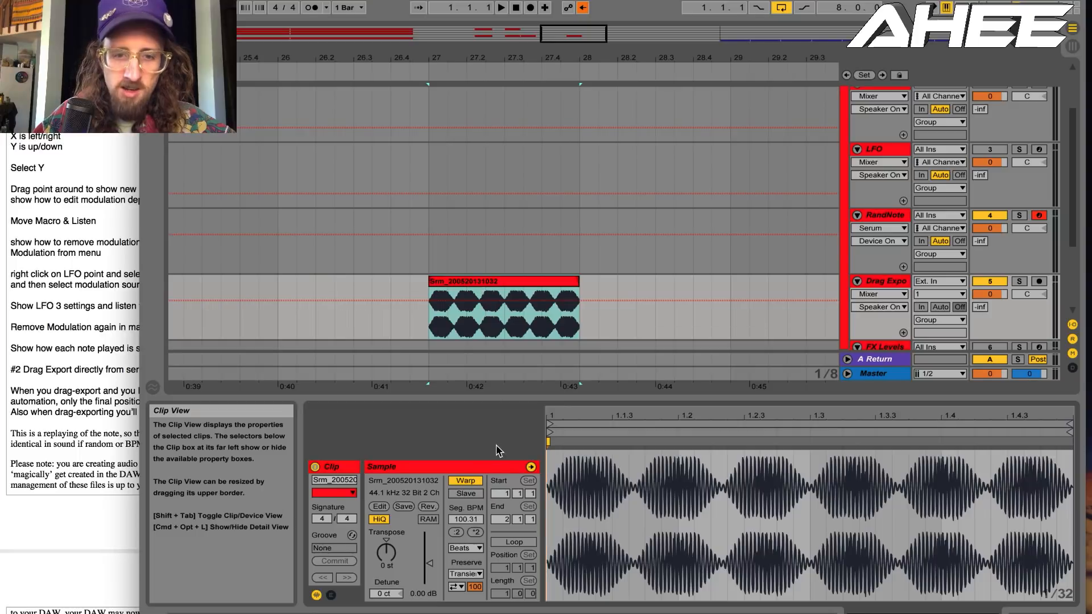
Compare the exported clip at bar 27 with Warp off and on, leaving Warp turned off
{"action": "left_click", "coordinate": [465, 480]}
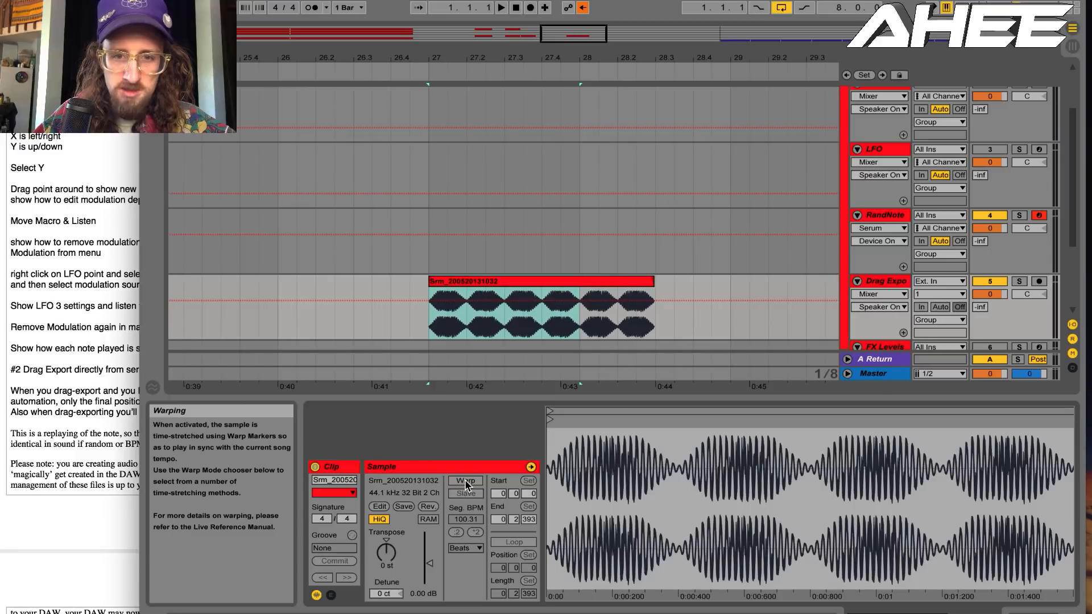
{"action": "left_click", "coordinate": [626, 280]}
{"action": "mouse_move", "coordinate": [430, 319]}
{"action": "left_mouse_down"}
{"action": "mouse_move", "coordinate": [580, 324]}
{"action": "mouse_move", "coordinate": [639, 312]}
{"action": "left_mouse_up"}
{"action": "left_click", "coordinate": [433, 321]}
{"action": "key", "text": "super+z"}
{"action": "left_click", "coordinate": [556, 280]}
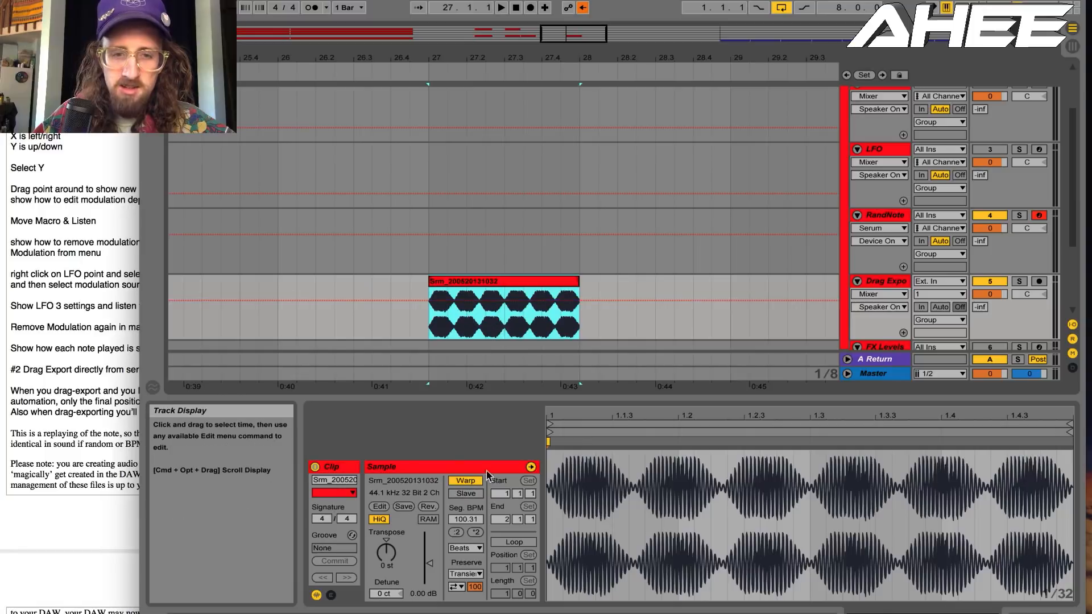
{"action": "left_click", "coordinate": [473, 479]}
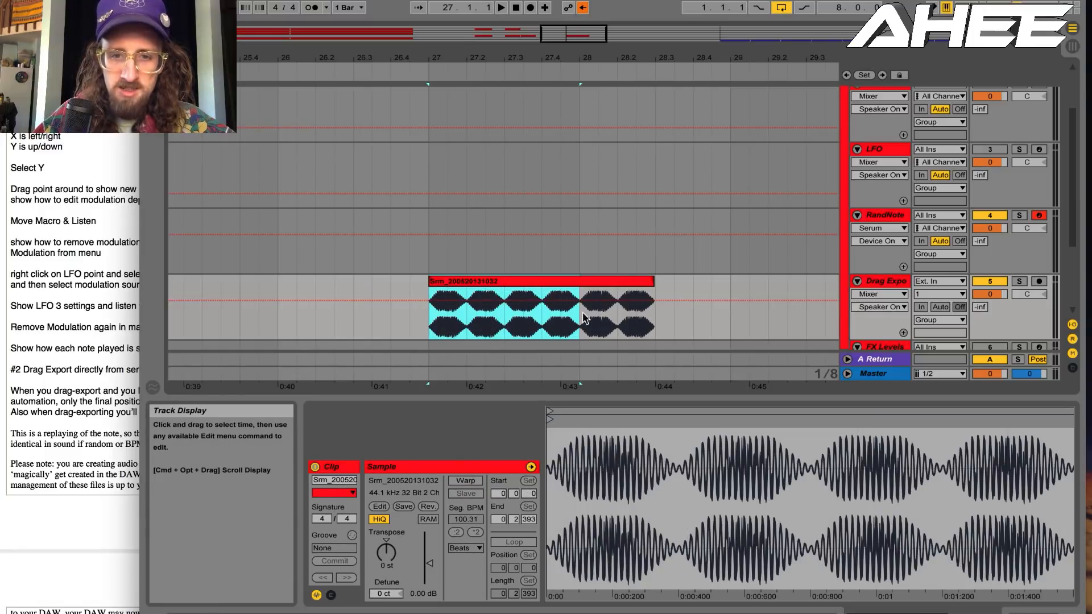
Examine the tail of the unwarped clip from bar 28 to its end, including the waveform's fade-out
{"action": "left_click_drag", "start_coordinate": [584, 317], "coordinate": [656, 316]}
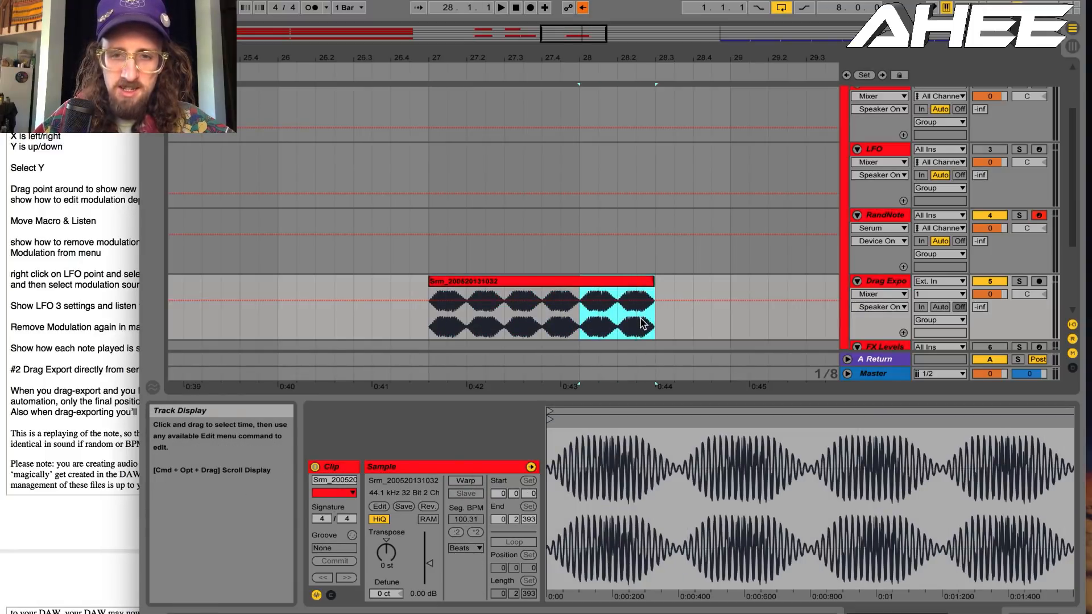
{"action": "left_click_drag", "start_coordinate": [655, 52], "coordinate": [653, 234]}
{"action": "left_click", "coordinate": [650, 322]}
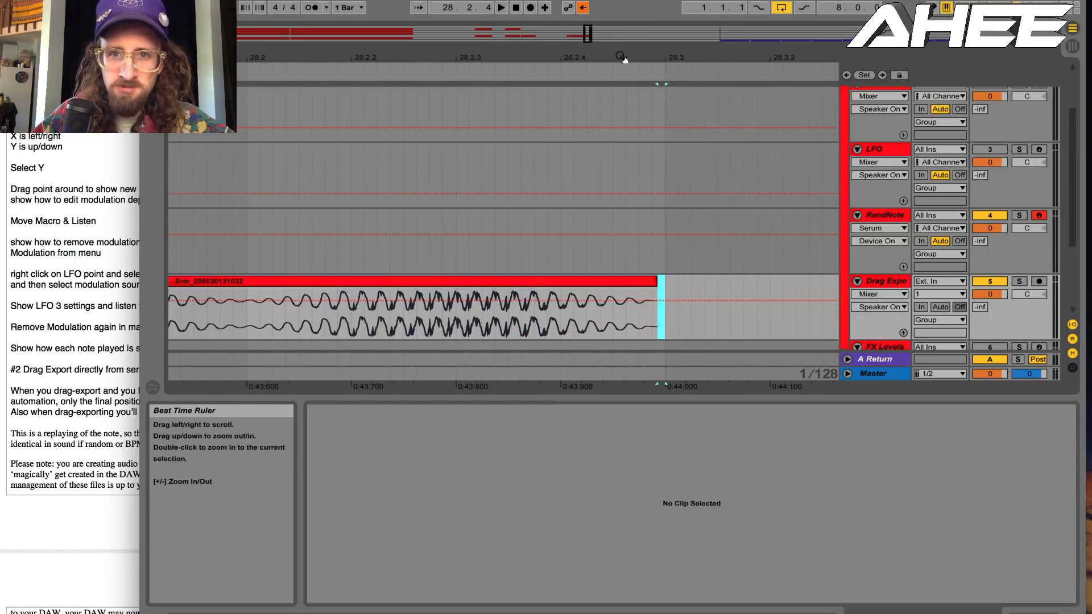
{"action": "left_click_drag", "start_coordinate": [623, 56], "coordinate": [624, 3]}
{"action": "left_click", "coordinate": [560, 322]}
{"action": "left_click_drag", "start_coordinate": [563, 325], "coordinate": [630, 320]}
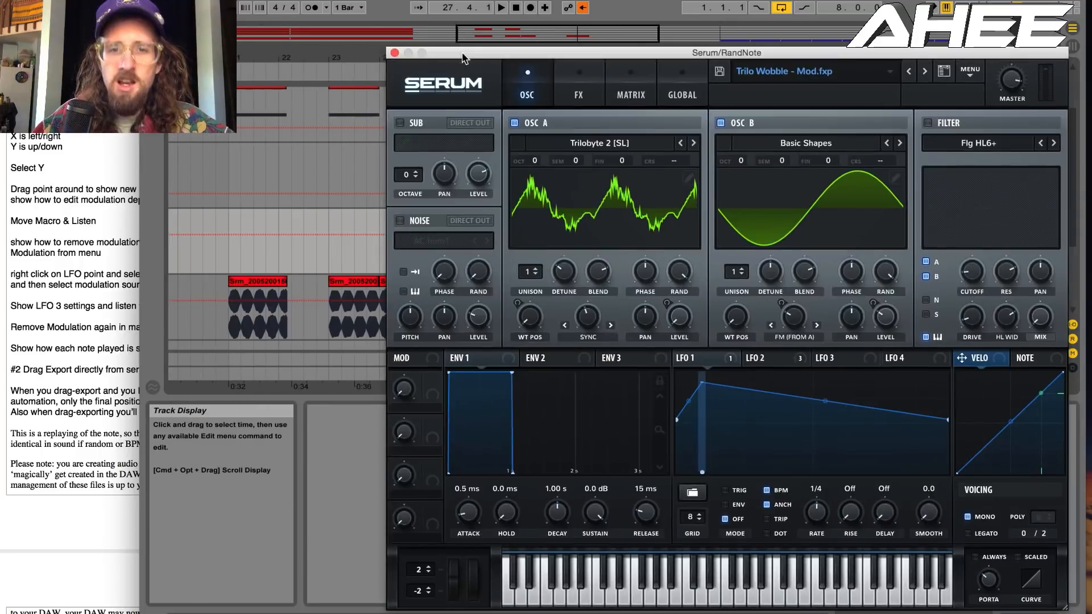
Move the Serum window clear of the Macro track's automation and play the MIDI clip at bar 21
{"action": "left_click_drag", "start_coordinate": [477, 57], "coordinate": [505, 91]}
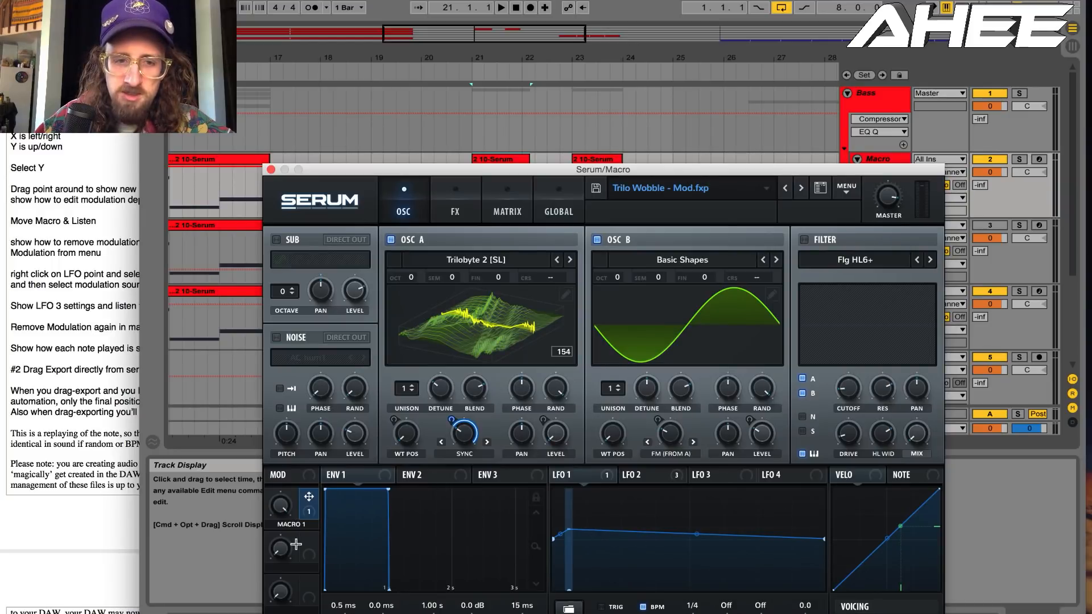
{"action": "left_click_drag", "start_coordinate": [445, 166], "coordinate": [451, 138]}
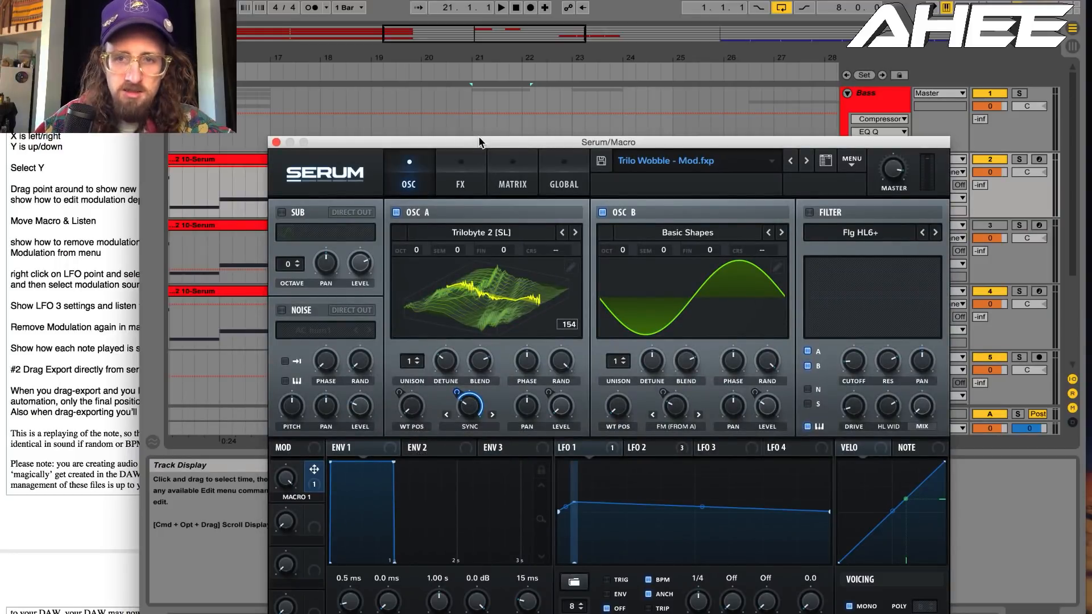
{"action": "left_click_drag", "start_coordinate": [479, 136], "coordinate": [480, 305]}
{"action": "key", "text": "space"}
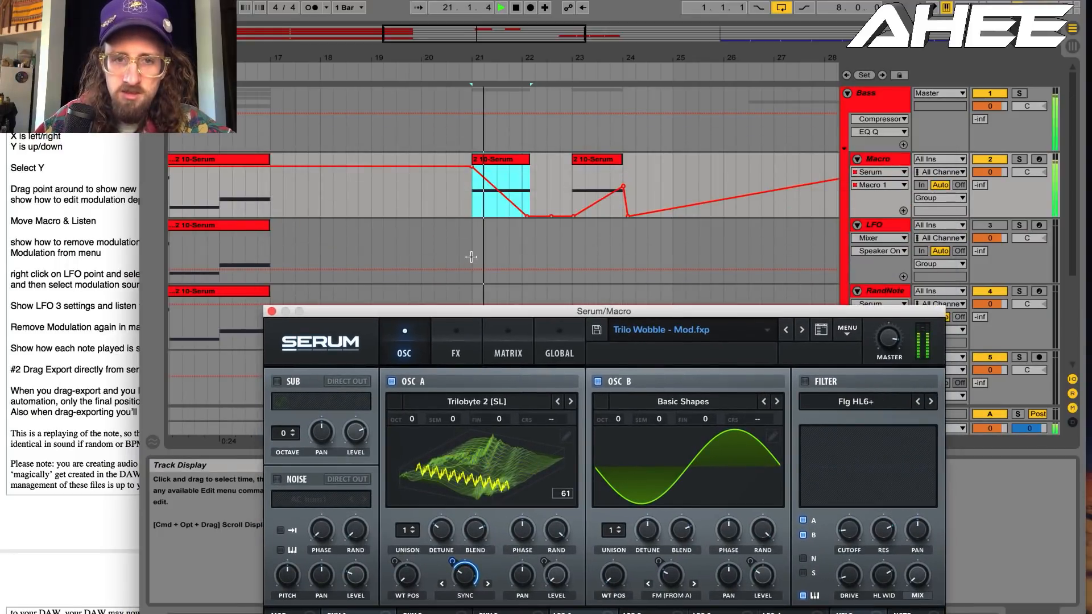
Export the Macro Serum's last note as audio onto the 3 Audio track at bar 21, and turn off Warp for the clip
{"action": "left_click_drag", "start_coordinate": [411, 268], "coordinate": [418, 309]}
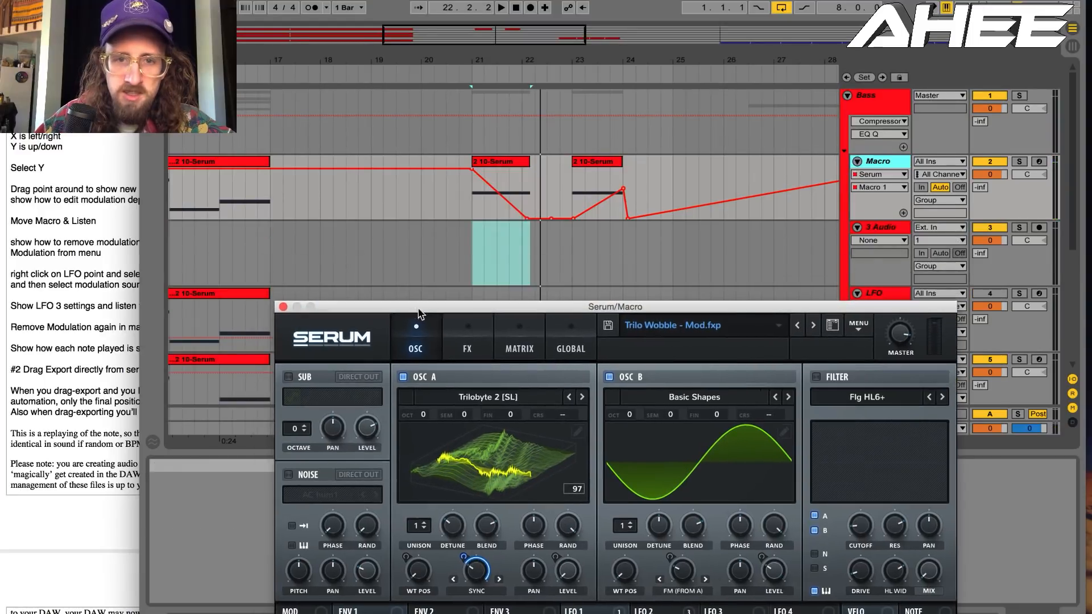
{"action": "mouse_move", "coordinate": [285, 322]}
{"action": "left_click_drag", "start_coordinate": [284, 324], "coordinate": [474, 262]}
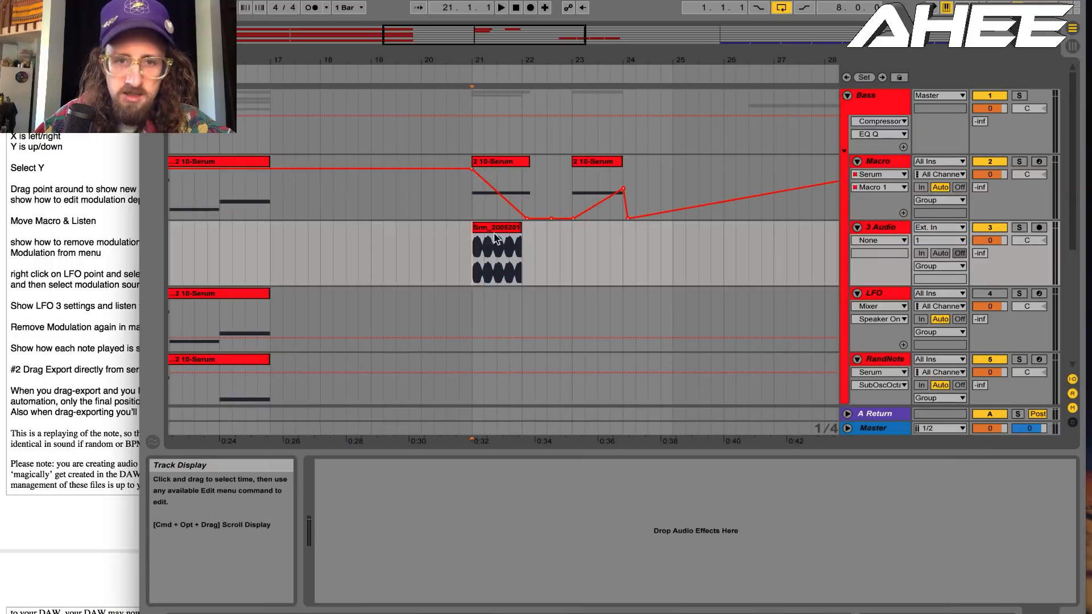
{"action": "left_click", "coordinate": [489, 263]}
{"action": "left_click", "coordinate": [466, 481]}
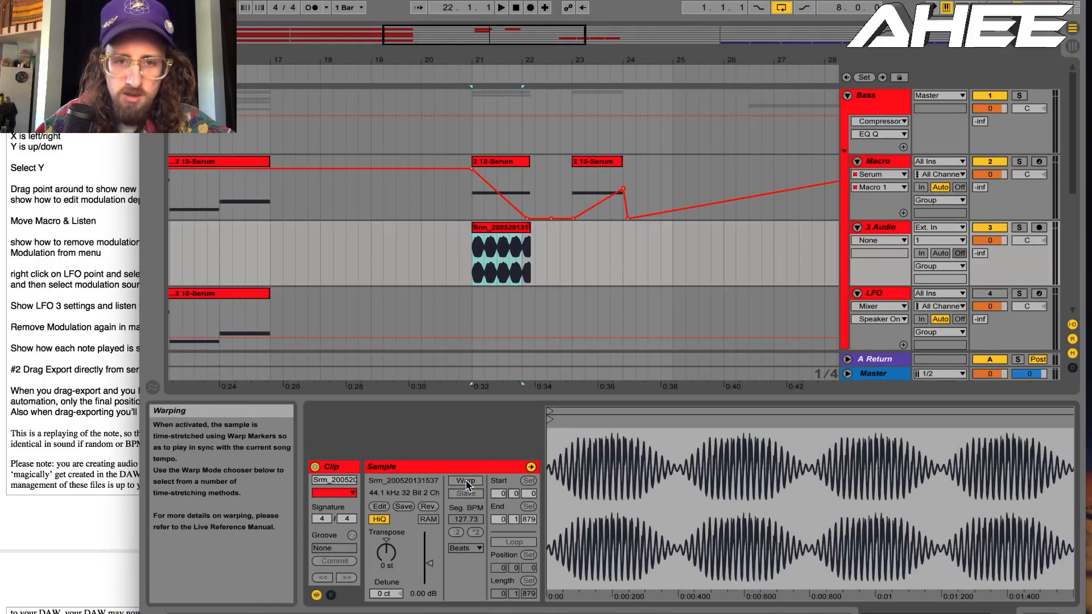
Solo the 3 Audio track, play the exported clip, and compare its end with the Macro track's MIDI clip
{"action": "left_click", "coordinate": [1018, 227]}
{"action": "left_click", "coordinate": [512, 227]}
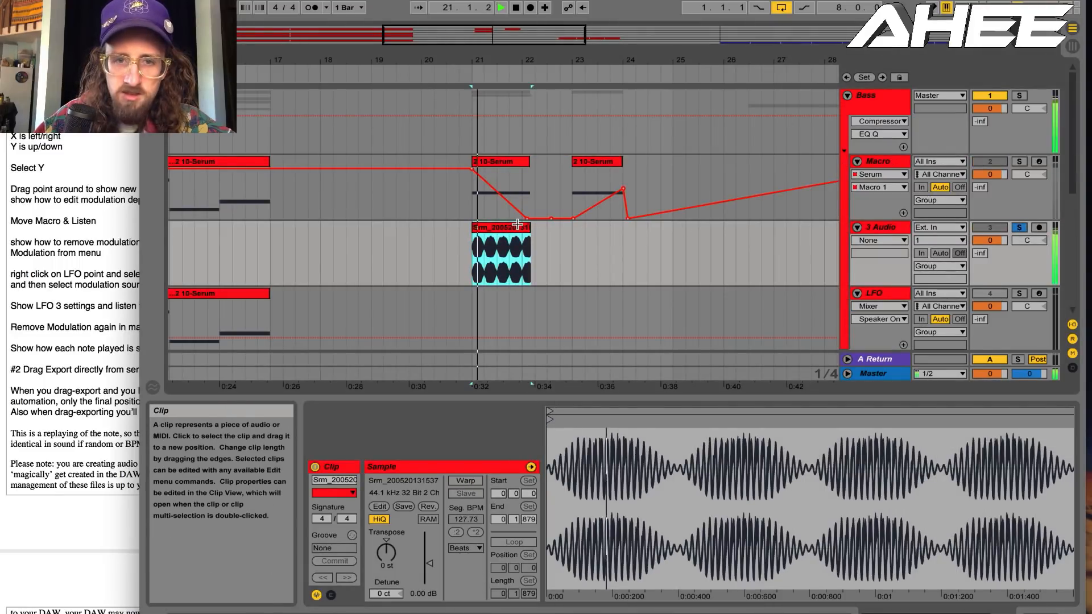
{"action": "key", "text": "space"}
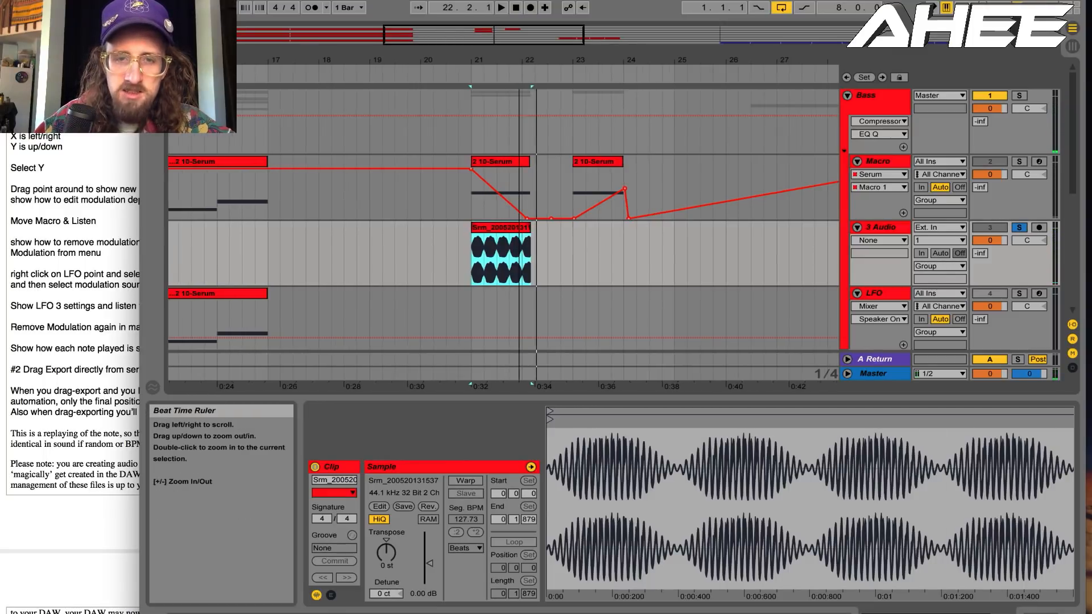
{"action": "left_click_drag", "start_coordinate": [524, 58], "coordinate": [532, 85]}
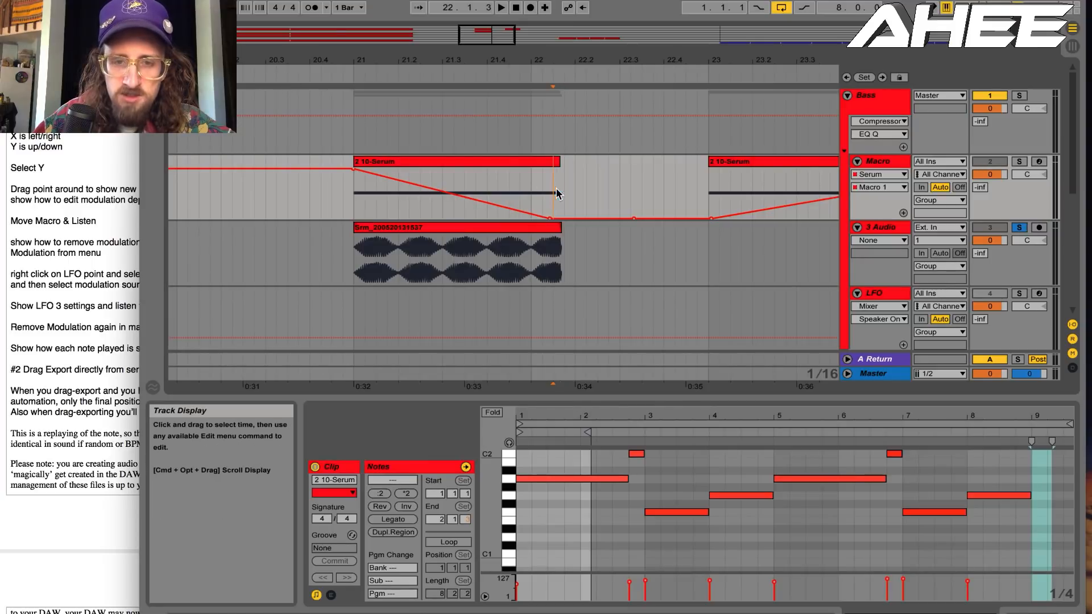
{"action": "left_click_drag", "start_coordinate": [564, 190], "coordinate": [555, 190]}
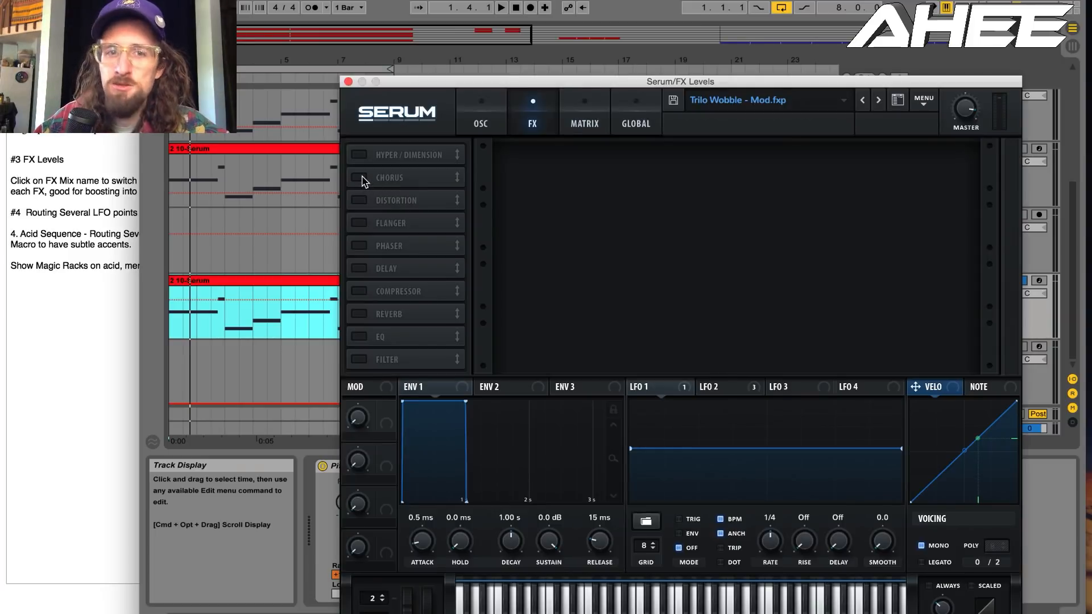
In the FX Levels track's Serum, enable Chorus, switch its Mix control to Level, and adjust the level
{"action": "left_click", "coordinate": [360, 178]}
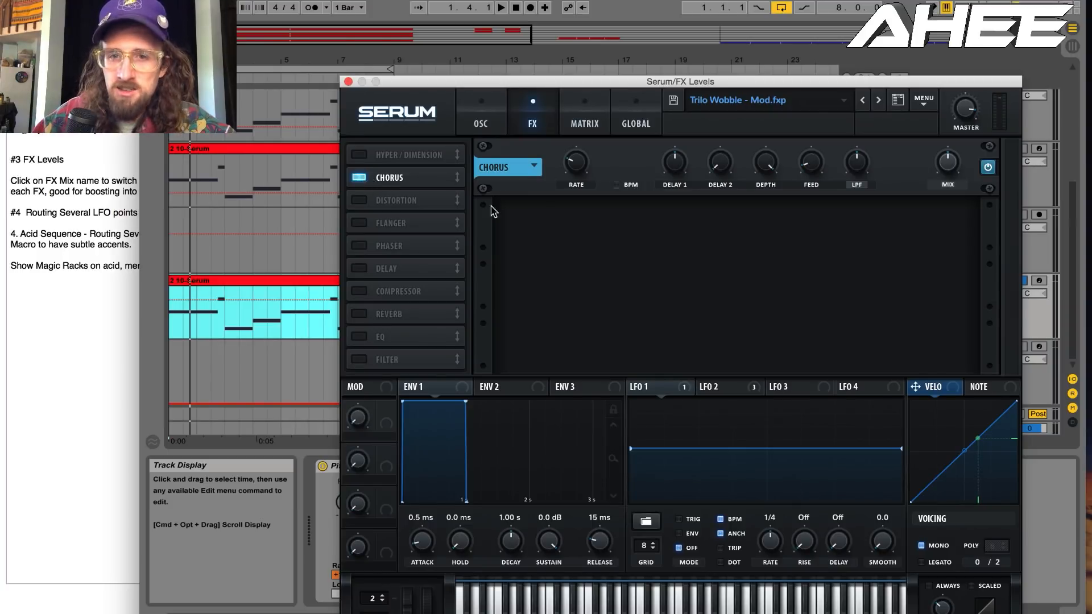
{"action": "left_click", "coordinate": [947, 185]}
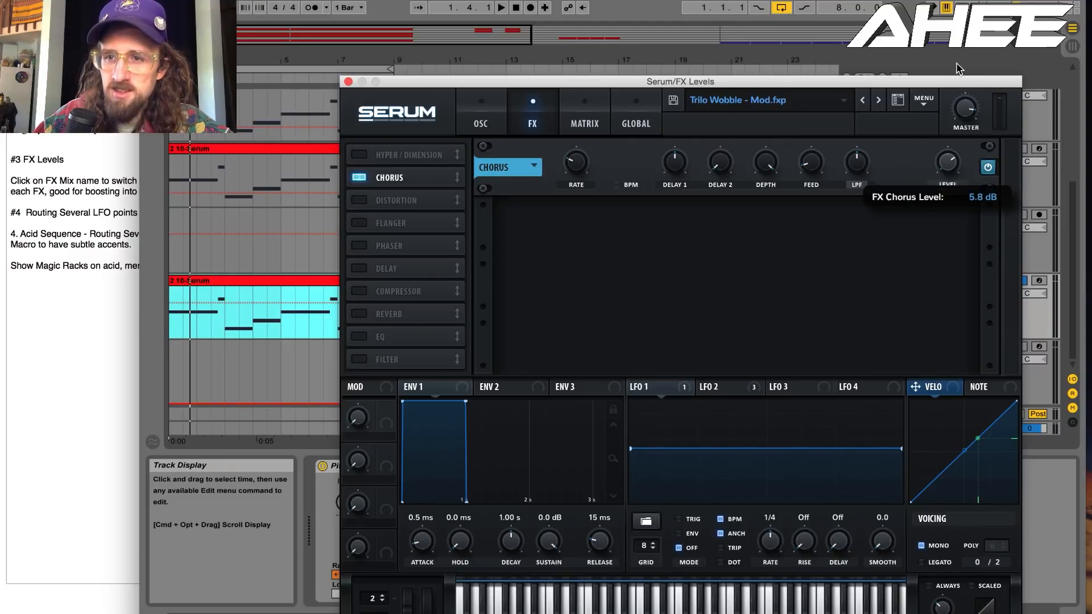
{"action": "mouse_move", "coordinate": [957, 98]}
{"action": "left_mouse_down"}
{"action": "mouse_move", "coordinate": [952, 168]}
{"action": "mouse_move", "coordinate": [956, 102]}
{"action": "left_mouse_up"}
Try the Flanger with its Mix control switched to Level, and turn the Flanger off
{"action": "left_click", "coordinate": [359, 223]}
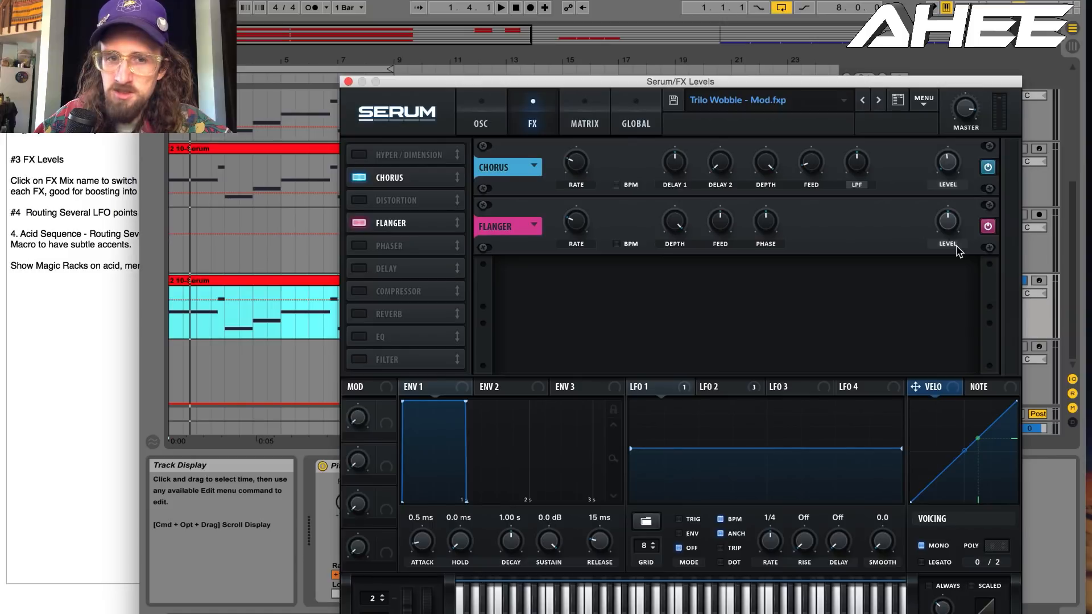
{"action": "left_click", "coordinate": [359, 223]}
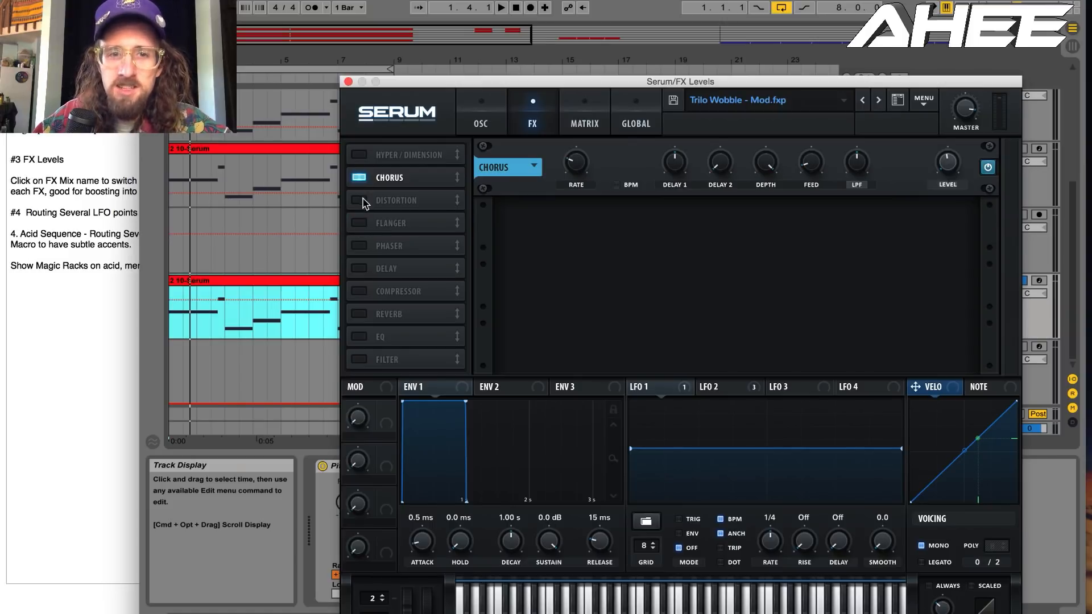
Enable Distortion and assign LFO 1 to modulate the Chorus Level at full depth
{"action": "left_click", "coordinate": [359, 201]}
{"action": "left_click_drag", "start_coordinate": [950, 225], "coordinate": [982, 172]}
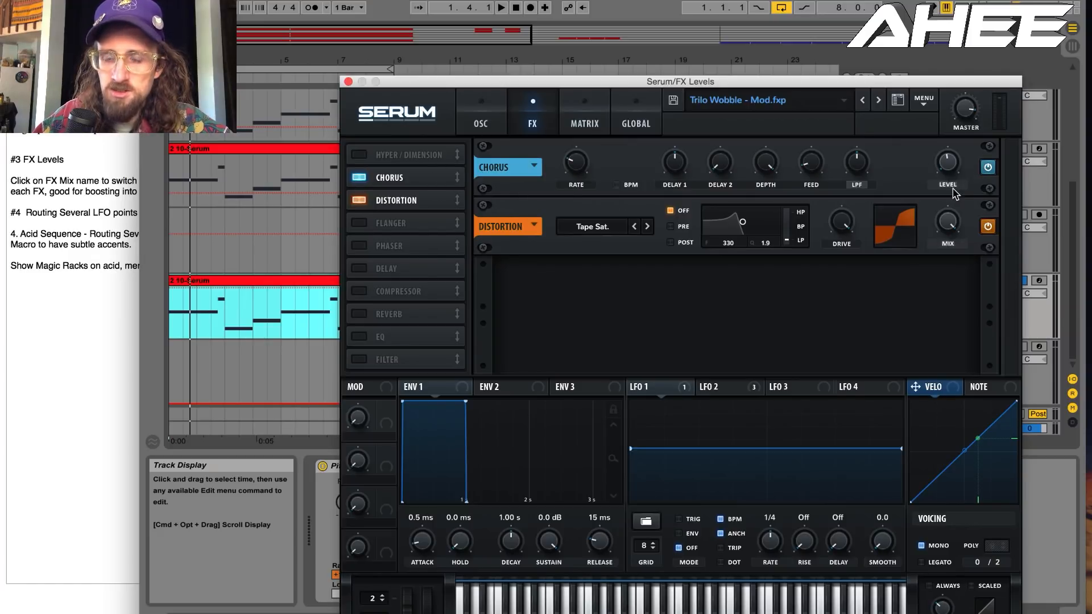
{"action": "left_click", "coordinate": [711, 387]}
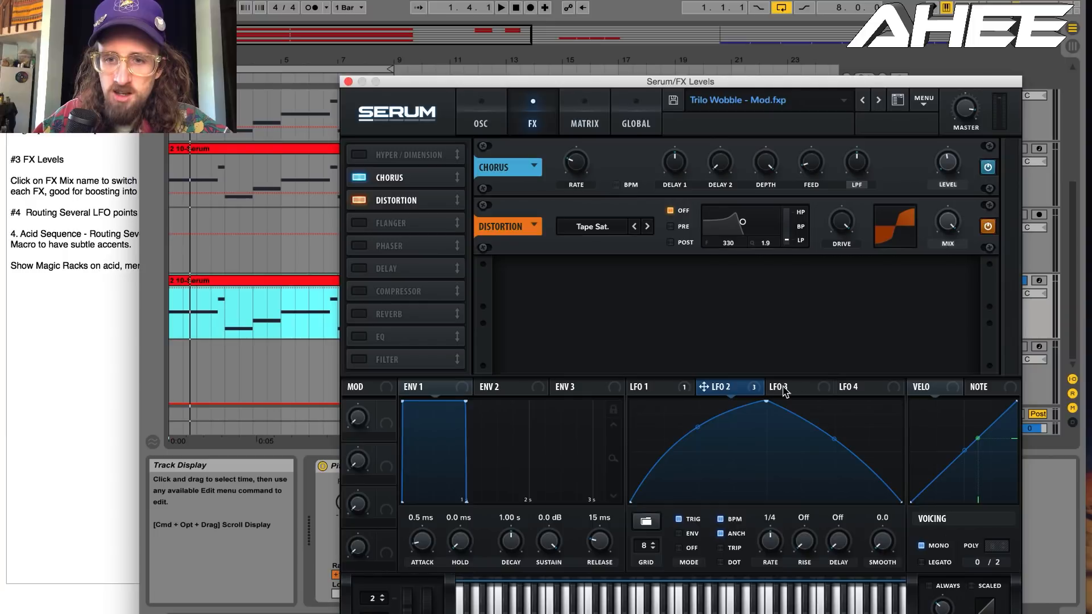
{"action": "left_click", "coordinate": [780, 388]}
{"action": "left_click", "coordinate": [682, 392]}
{"action": "left_click_drag", "start_coordinate": [683, 393], "coordinate": [928, 218]}
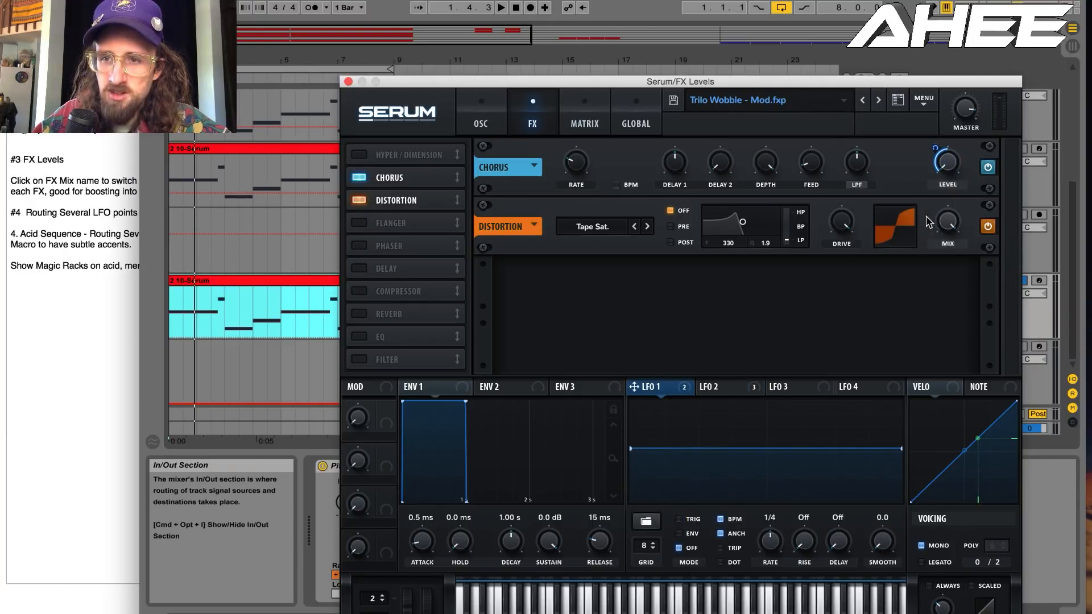
{"action": "left_click_drag", "start_coordinate": [936, 142], "coordinate": [938, 95]}
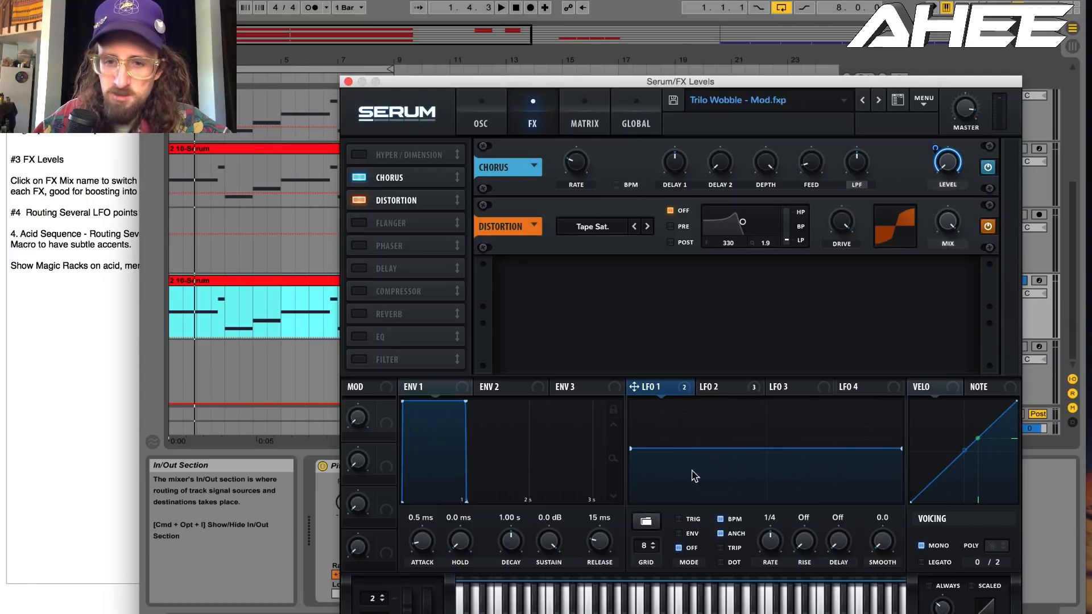
Set LFO 1 to TRIG mode at a 1/16 rate, reshape it into a straight downward ramp, and play the result
{"action": "left_click", "coordinate": [689, 519]}
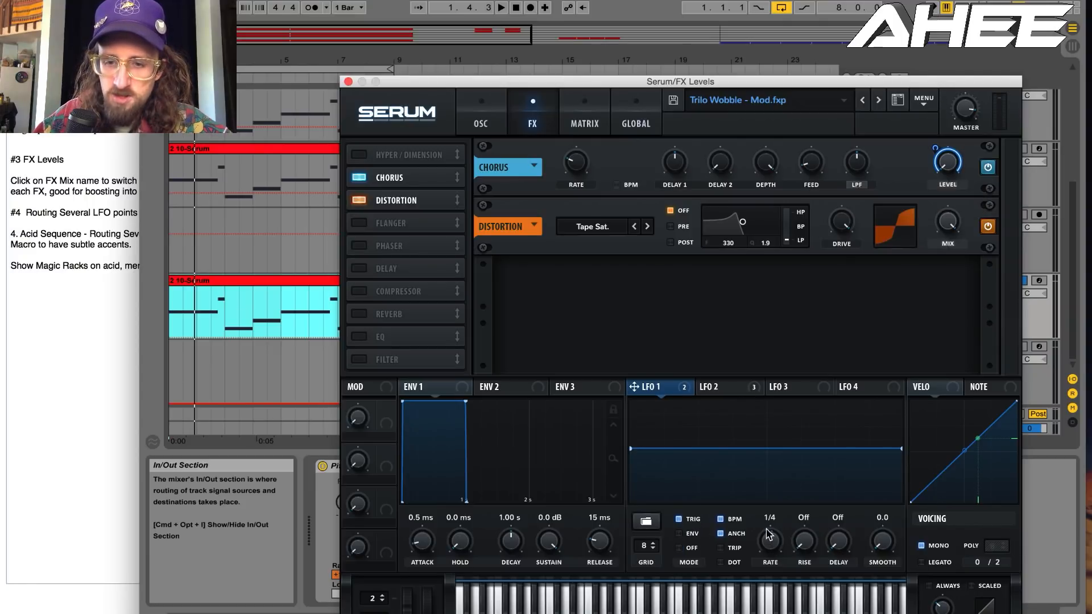
{"action": "left_click_drag", "start_coordinate": [769, 535], "coordinate": [771, 523]}
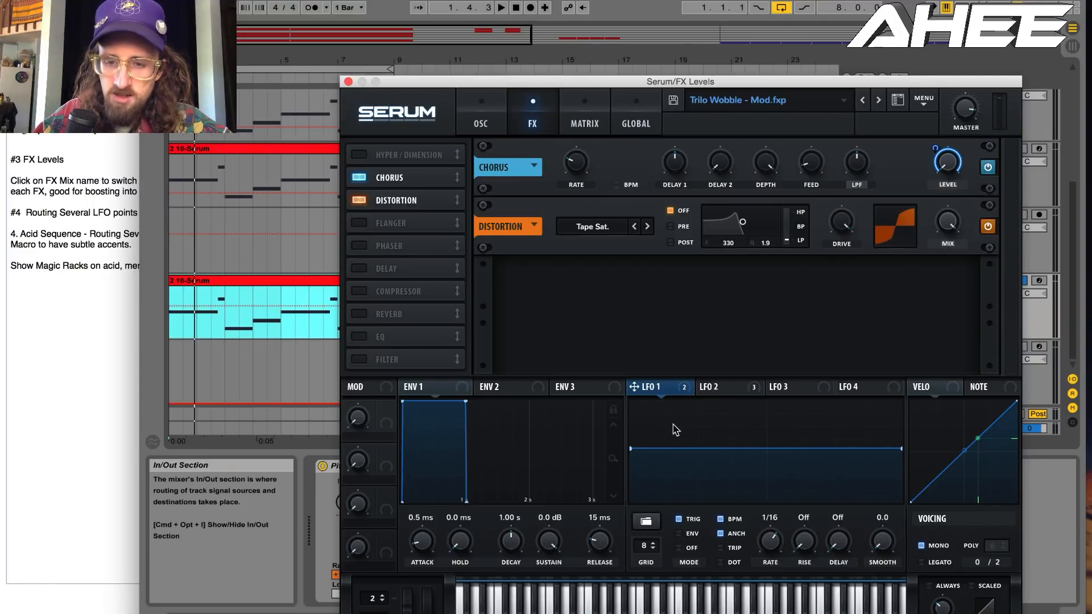
{"action": "left_click_drag", "start_coordinate": [631, 449], "coordinate": [648, 402]}
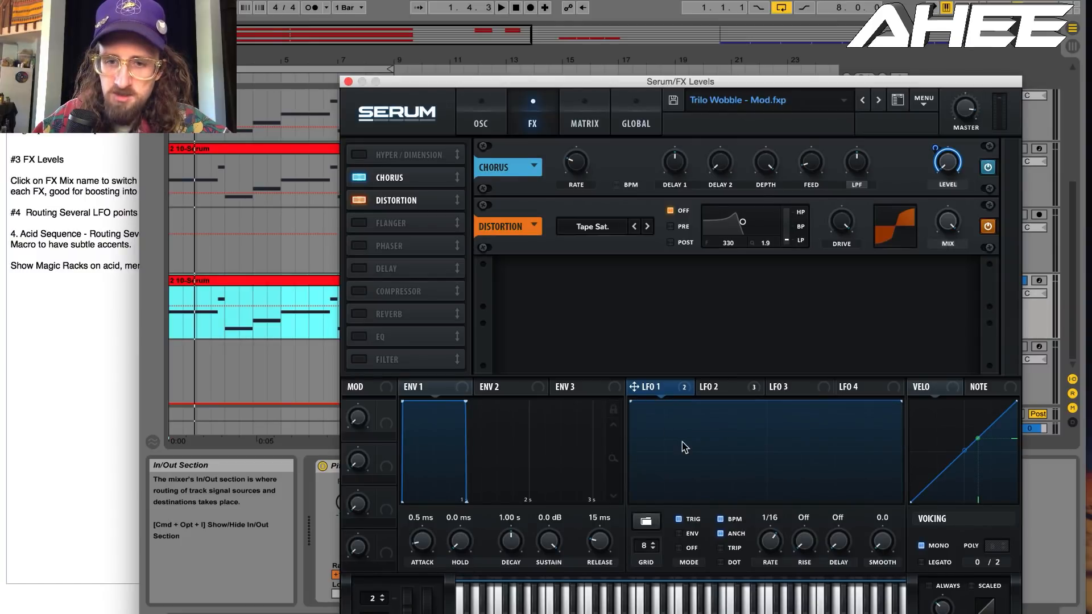
{"action": "double_click", "coordinate": [682, 442]}
{"action": "left_click_drag", "start_coordinate": [686, 448], "coordinate": [850, 505]}
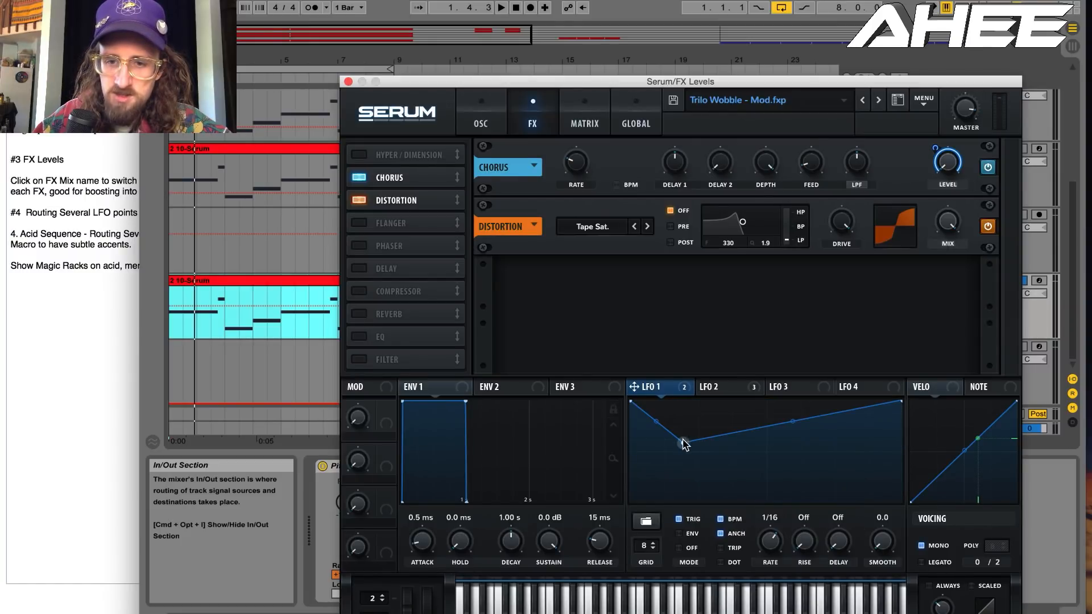
{"action": "left_click_drag", "start_coordinate": [684, 444], "coordinate": [902, 533]}
{"action": "key", "text": "space"}
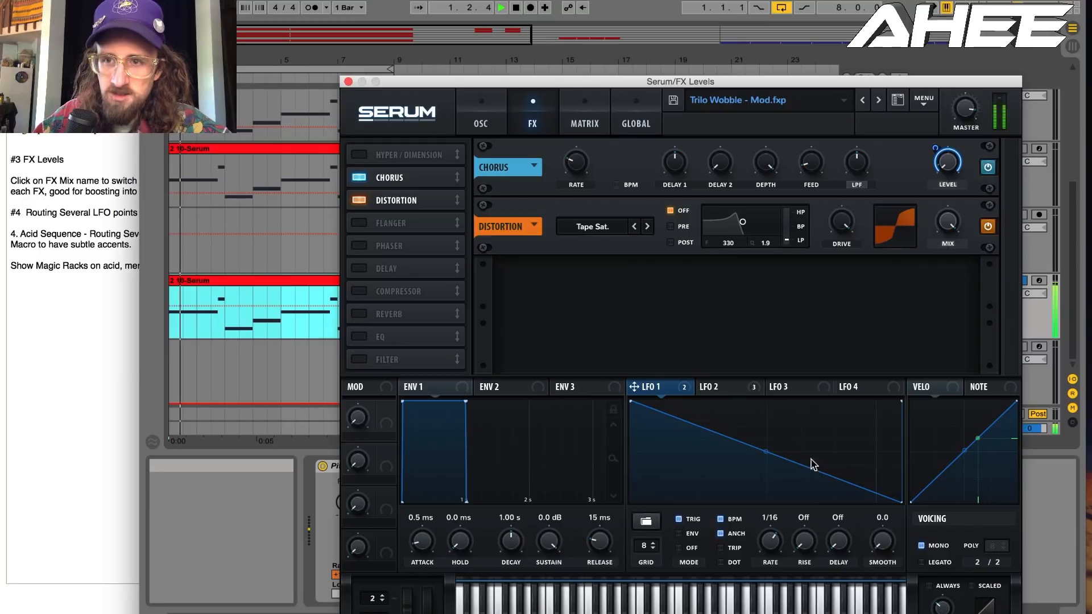
{"action": "key", "text": "space"}
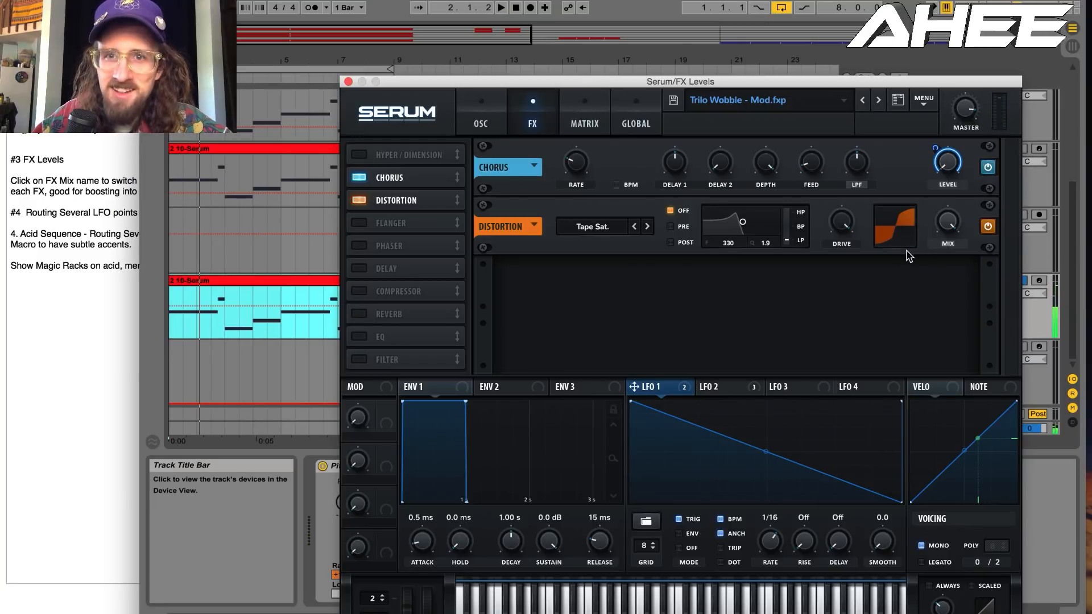
Slow the LFO 1 rate to 1/8 and play the clip with the modulated Chorus Level
{"action": "left_click_drag", "start_coordinate": [772, 542], "coordinate": [777, 552]}
{"action": "key", "text": "space"}
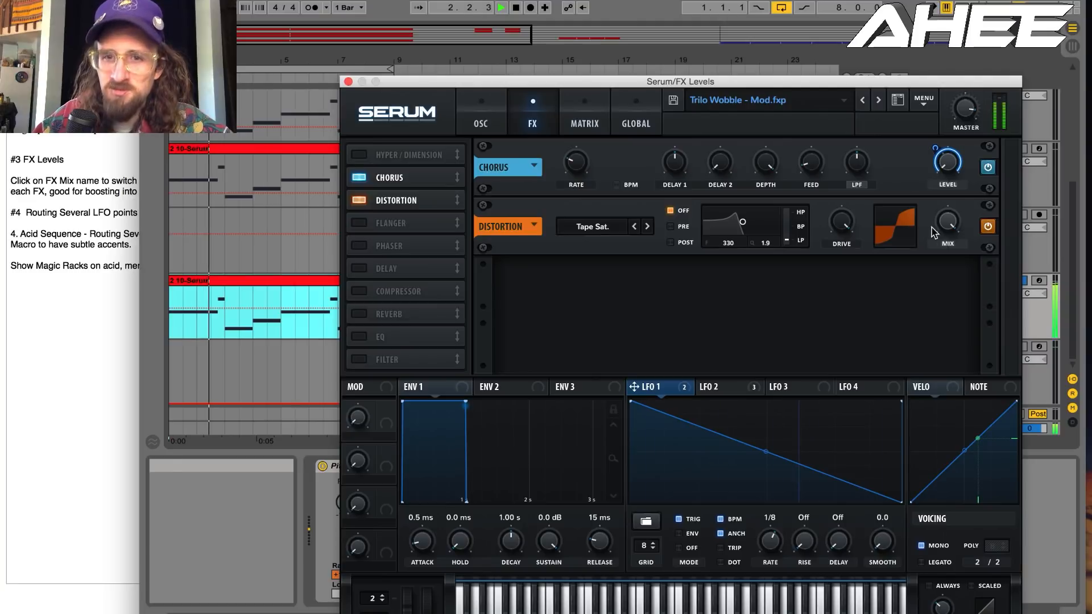
{"action": "key", "text": "space"}
{"action": "key", "text": "space"}
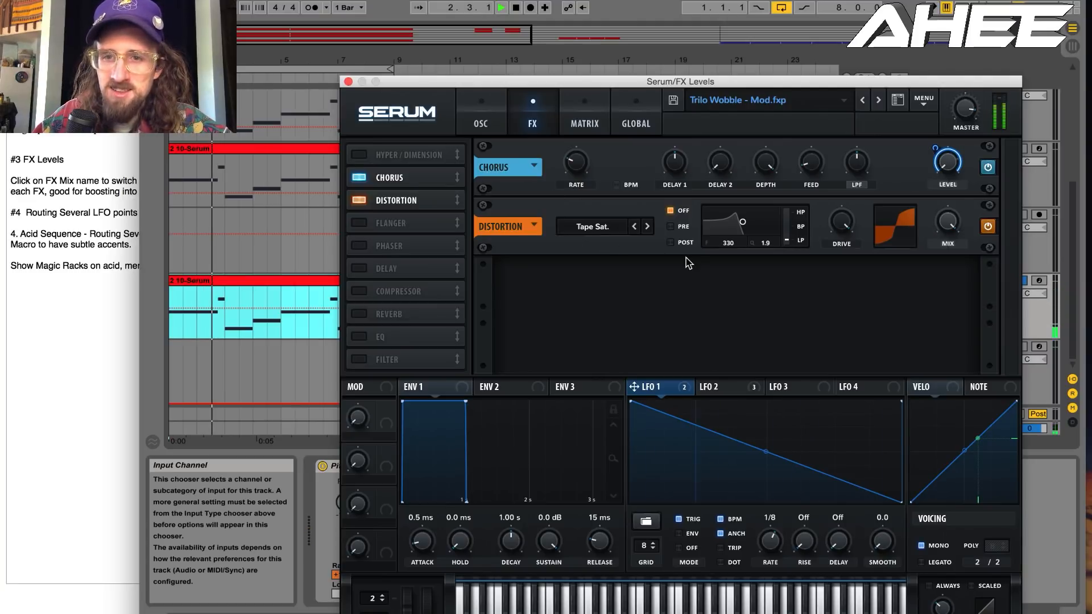
{"action": "key", "text": "space"}
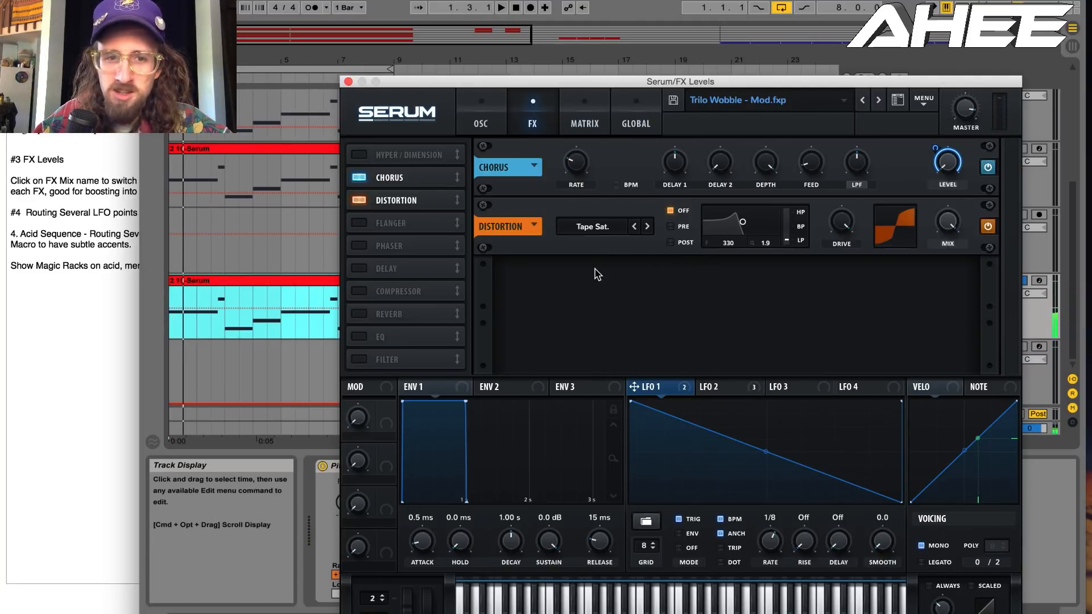
Enable the Compressor effect and play the clip through it
{"action": "left_click", "coordinate": [359, 292]}
{"action": "left_click", "coordinate": [359, 291]}
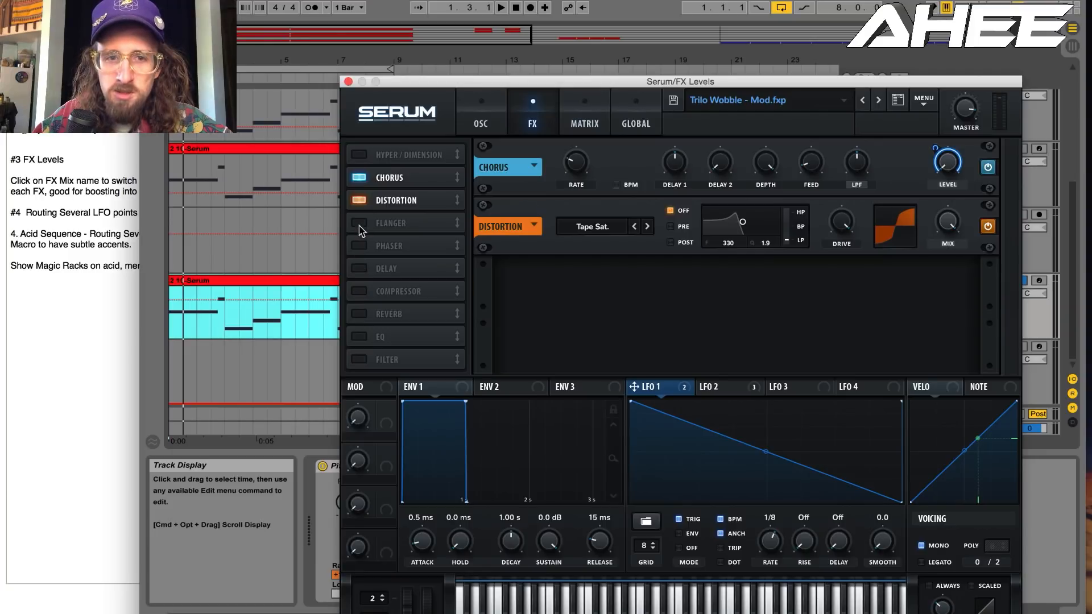
{"action": "left_click", "coordinate": [359, 292]}
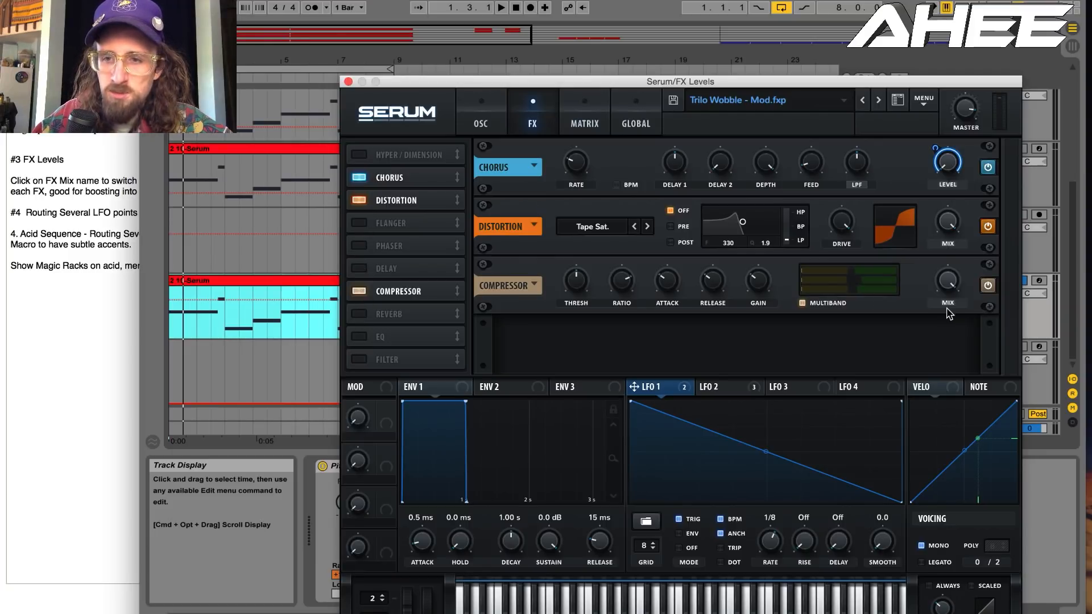
{"action": "key", "text": "space"}
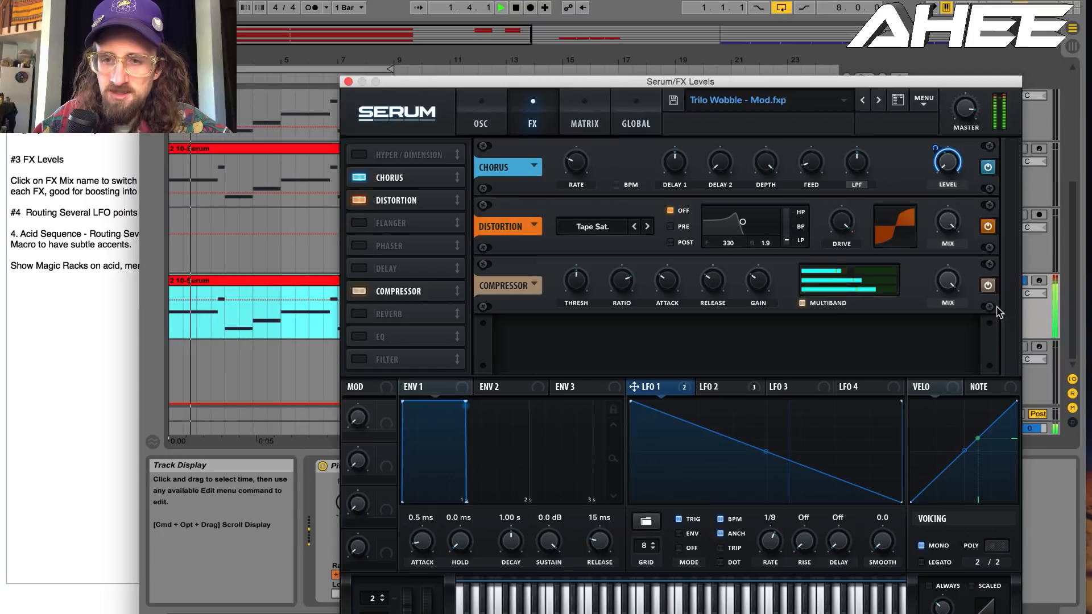
{"action": "key", "text": "space"}
Switch the Compressor's Mix control to Level and lower it to about -6.2 dB during playback
{"action": "left_click", "coordinate": [947, 303]}
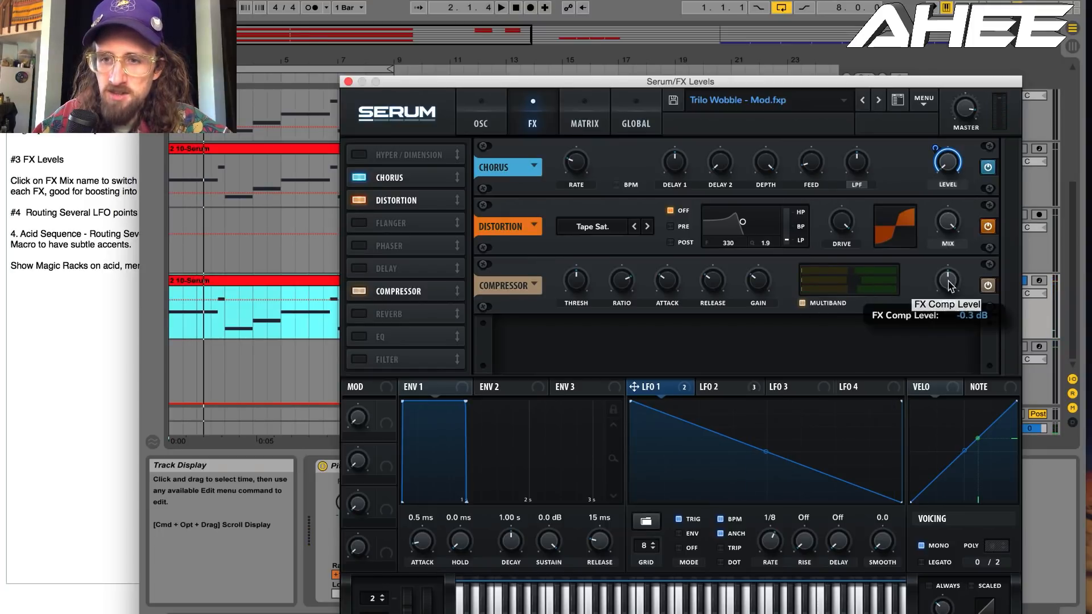
{"action": "key", "text": "space"}
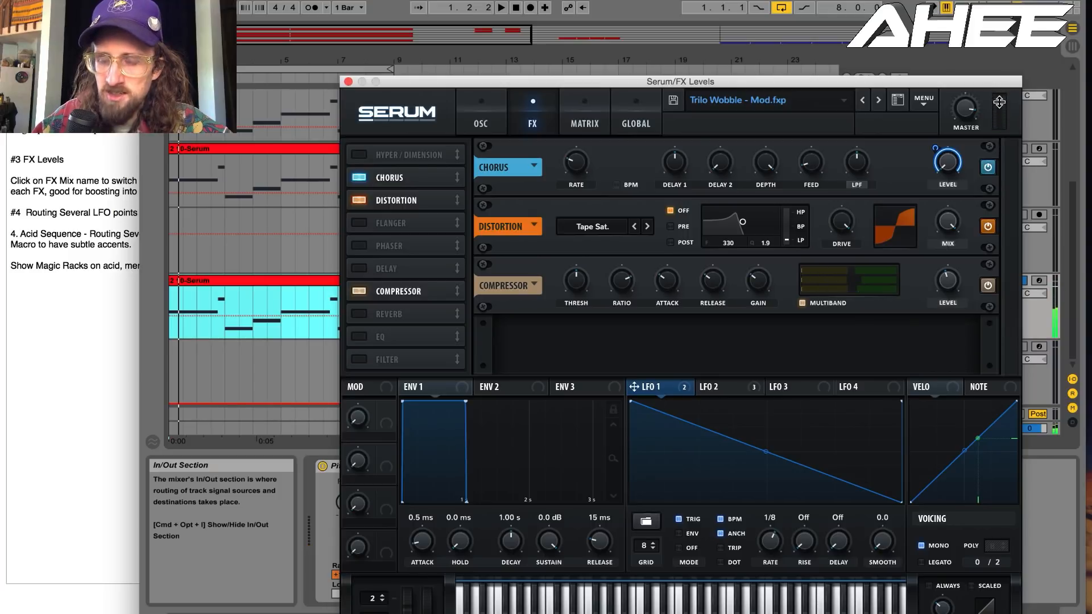
{"action": "mouse_move", "coordinate": [948, 284]}
{"action": "key", "text": "space"}
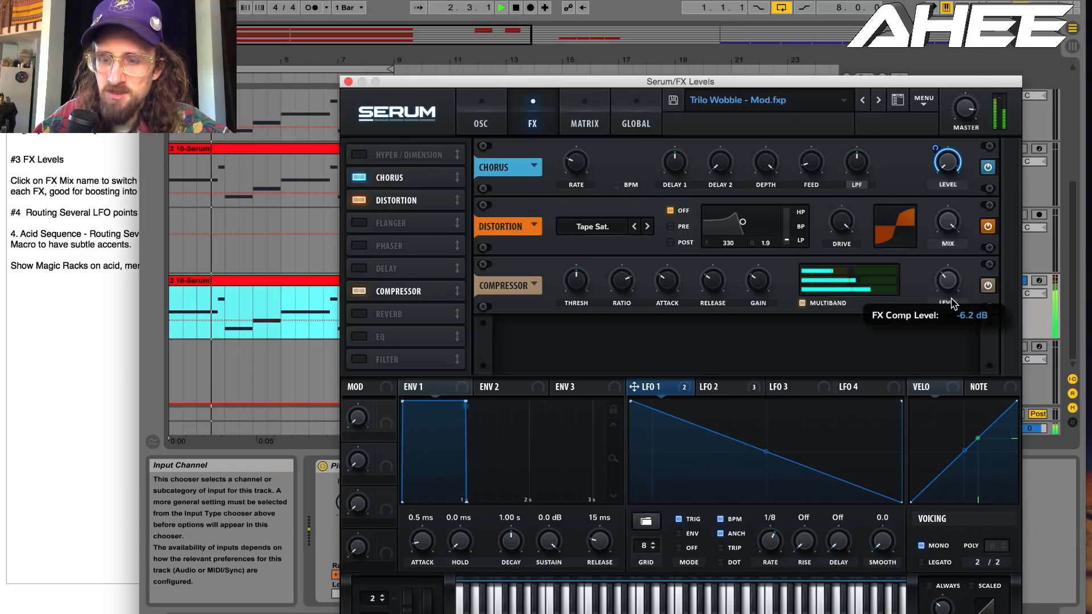
{"action": "key", "text": "space"}
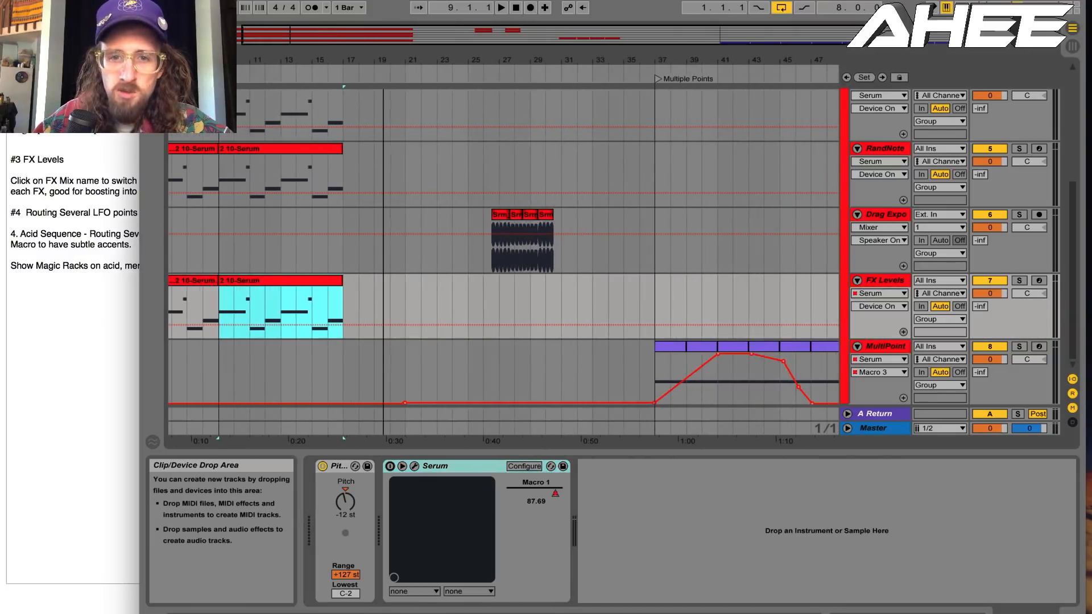
Open Serum on the MultiPoint track at bar 37 and choose LFO Bus 1 as the Y modulation for an LFO 1 point
{"action": "left_click_drag", "start_coordinate": [383, 60], "coordinate": [383, 48]}
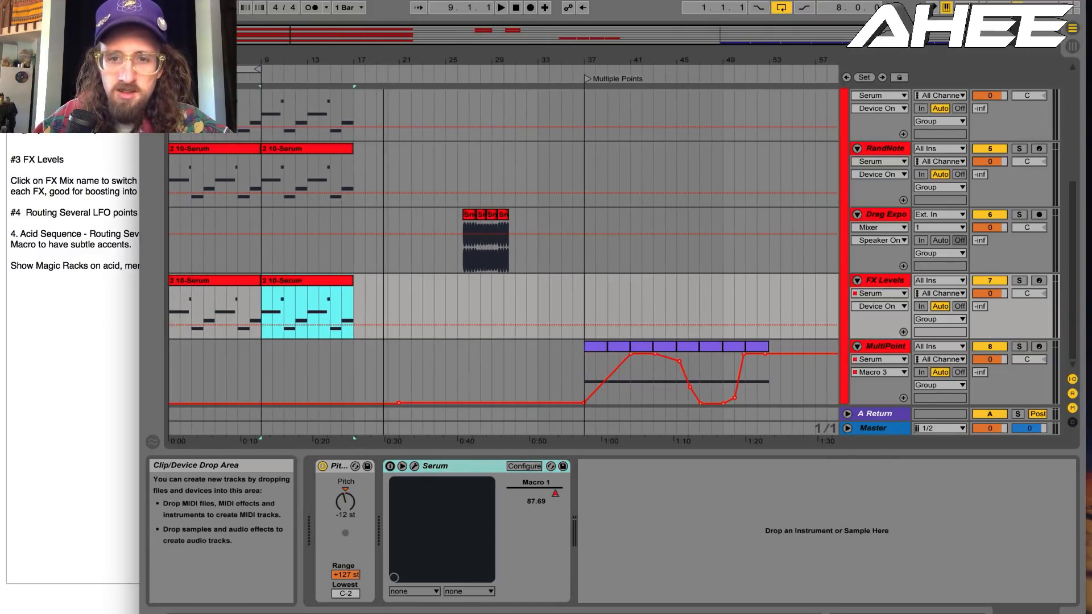
{"action": "left_click_drag", "start_coordinate": [662, 59], "coordinate": [662, 113]}
{"action": "left_click", "coordinate": [441, 342]}
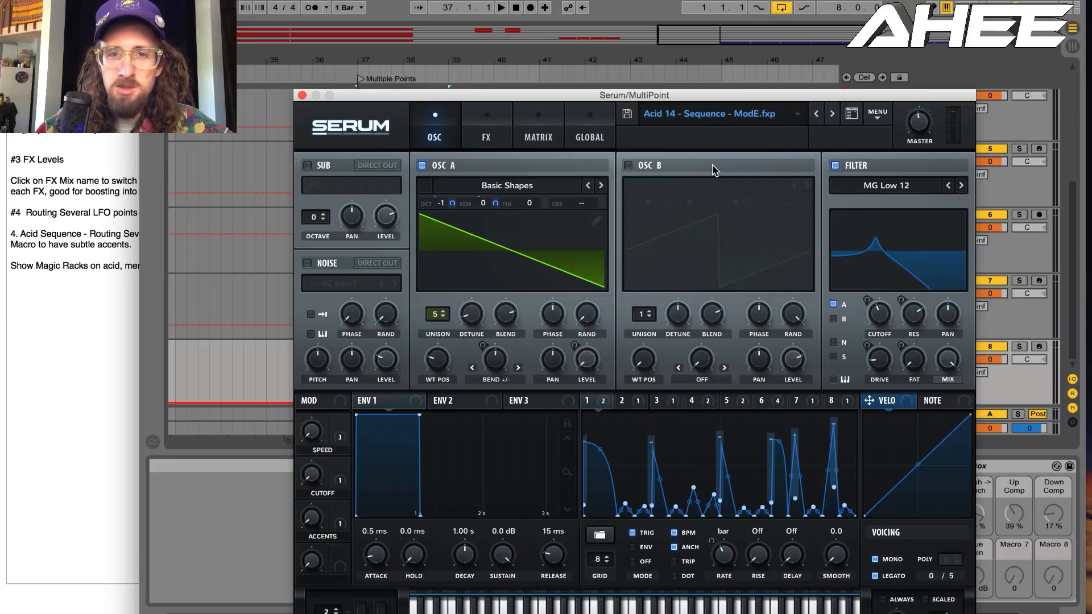
{"action": "right_click", "coordinate": [712, 494]}
{"action": "mouse_move", "coordinate": [660, 584]}
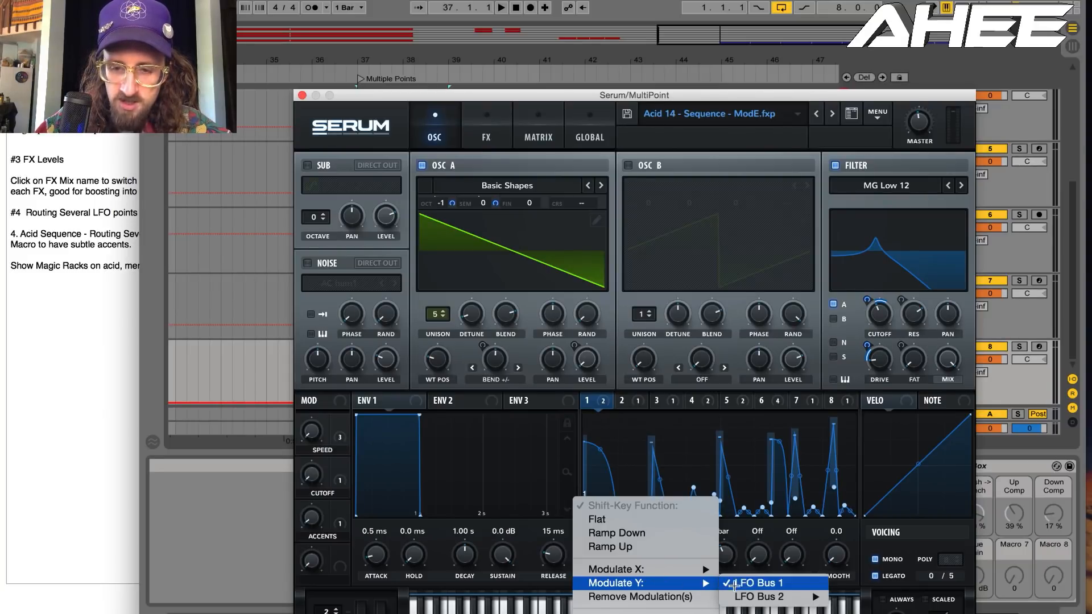
{"action": "left_click", "coordinate": [748, 584]}
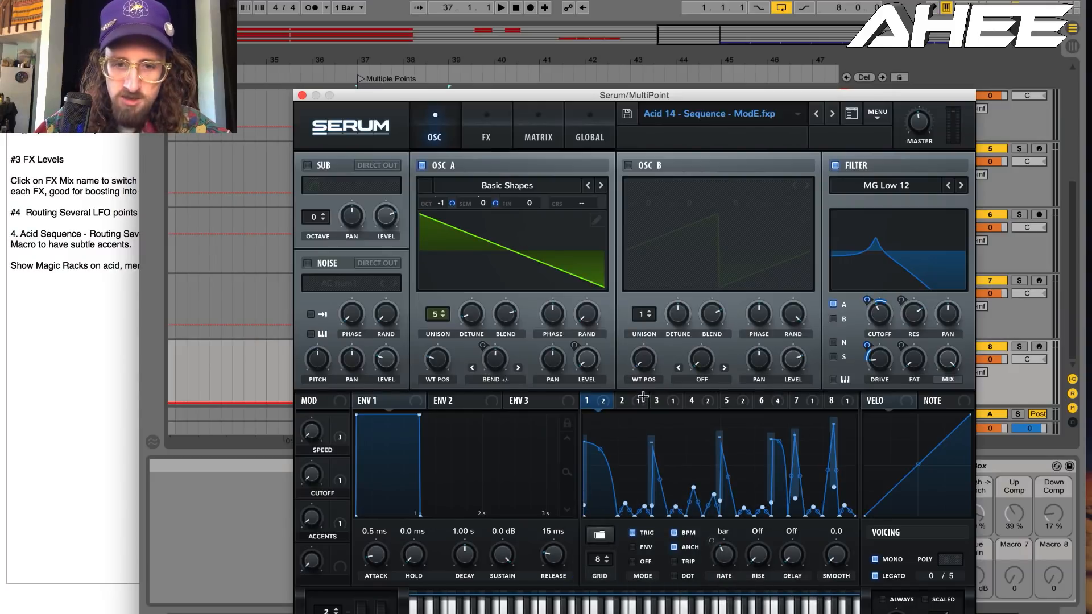
Play the MultiPoint sequence while sweeping the ACCENTS macro up from 0%, and close the Serum window
{"action": "left_click", "coordinate": [316, 516]}
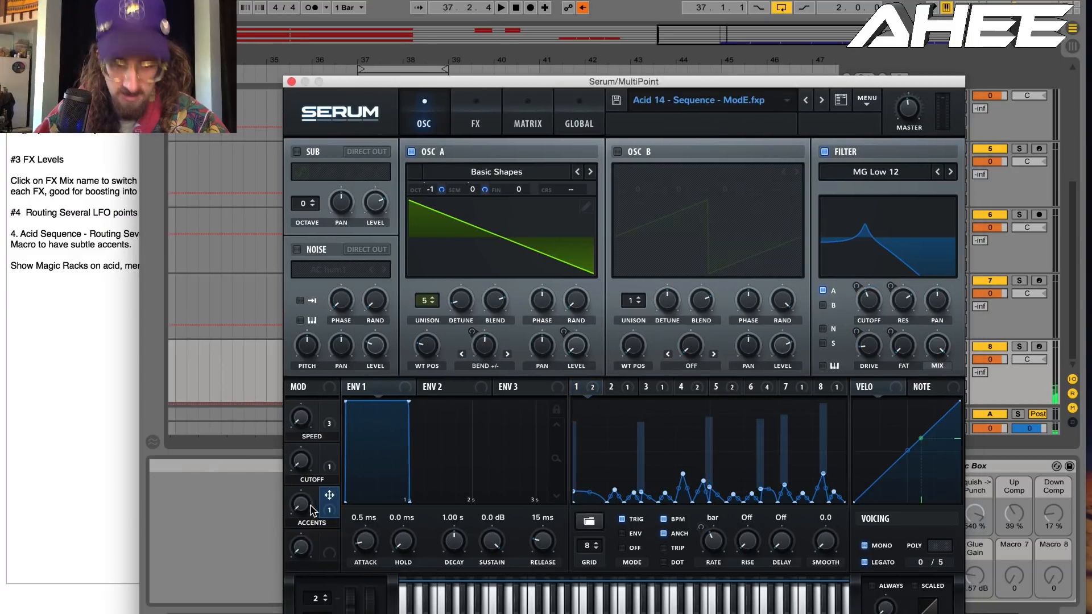
{"action": "left_click", "coordinate": [300, 511]}
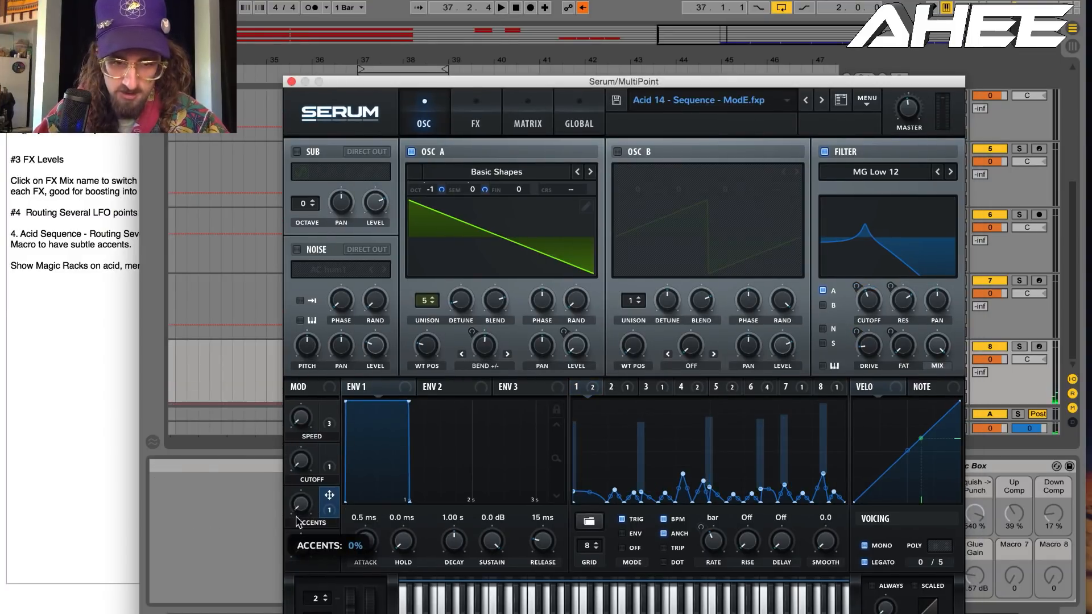
{"action": "key", "text": "space"}
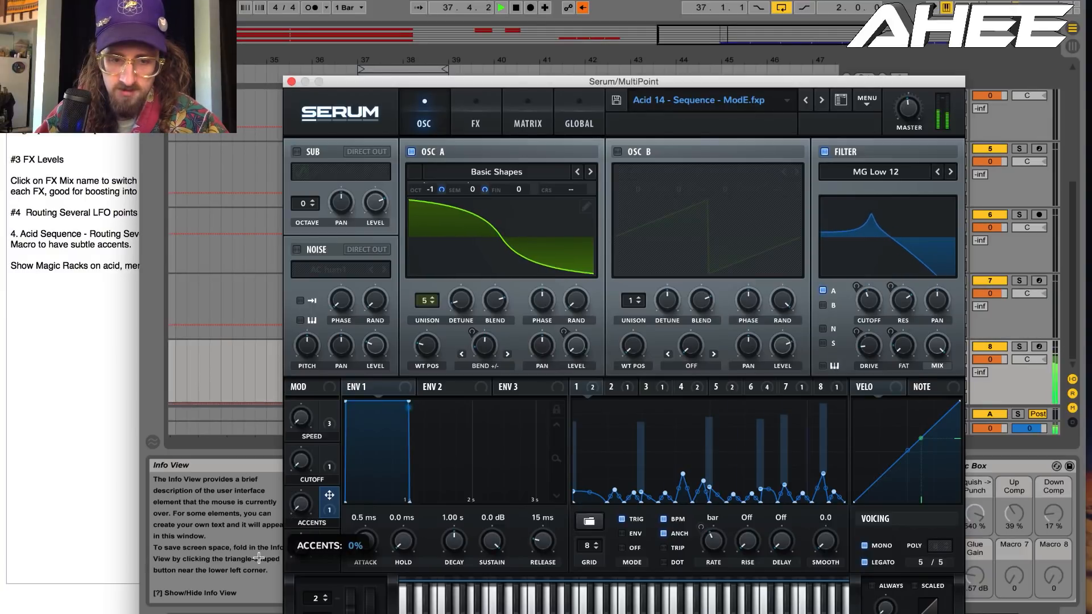
{"action": "left_click_drag", "start_coordinate": [255, 540], "coordinate": [298, 529]}
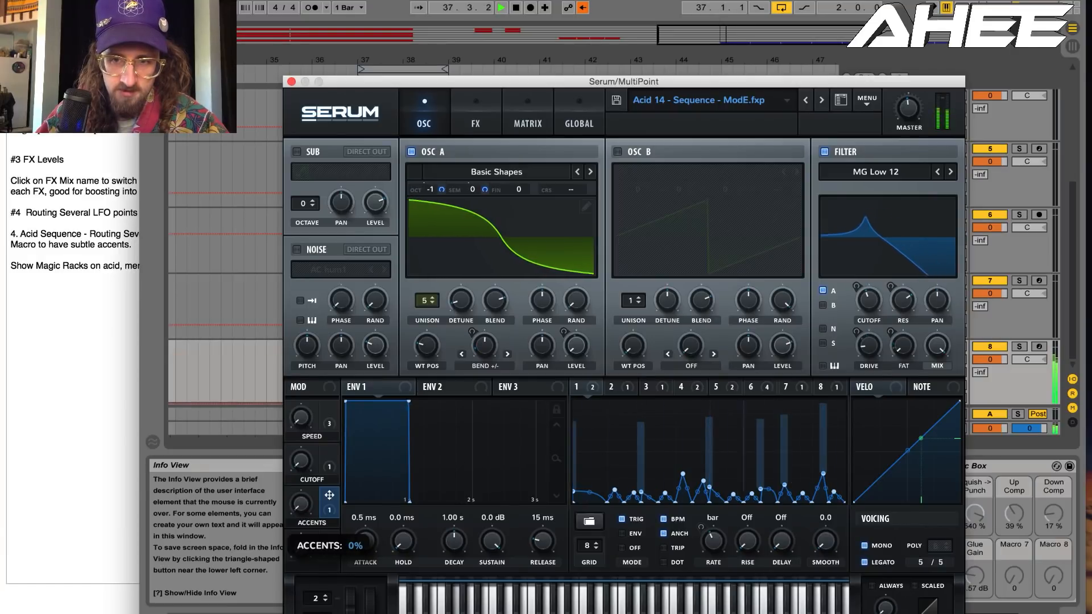
{"action": "left_click_drag", "start_coordinate": [299, 527], "coordinate": [311, 161]}
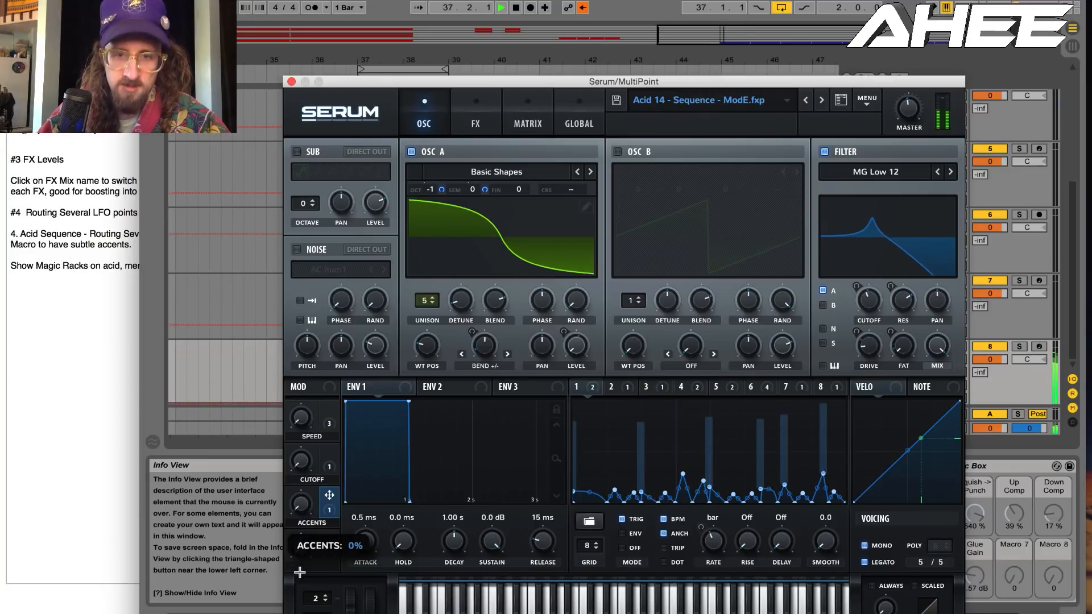
{"action": "left_click", "coordinate": [291, 82]}
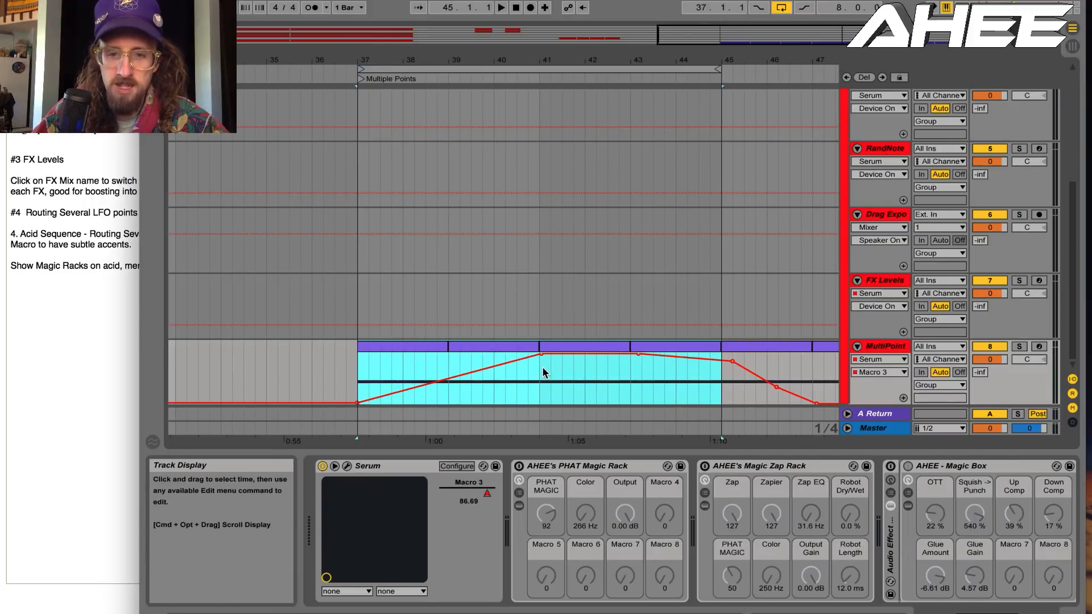
Play the MultiPoint clips, turn on AHEE's PHAT Magic Rack, and adjust its PHAT MAGIC amount
{"action": "scroll", "coordinate": [658, 524], "scroll_direction": "right", "scroll_amount": 3}
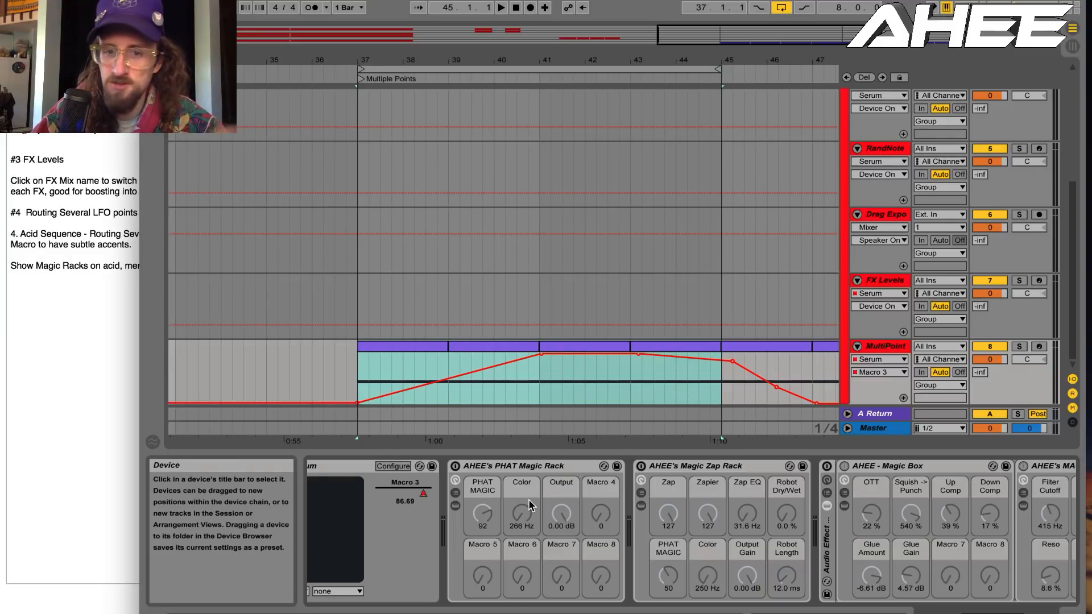
{"action": "left_click", "coordinate": [456, 468]}
{"action": "key", "text": "space"}
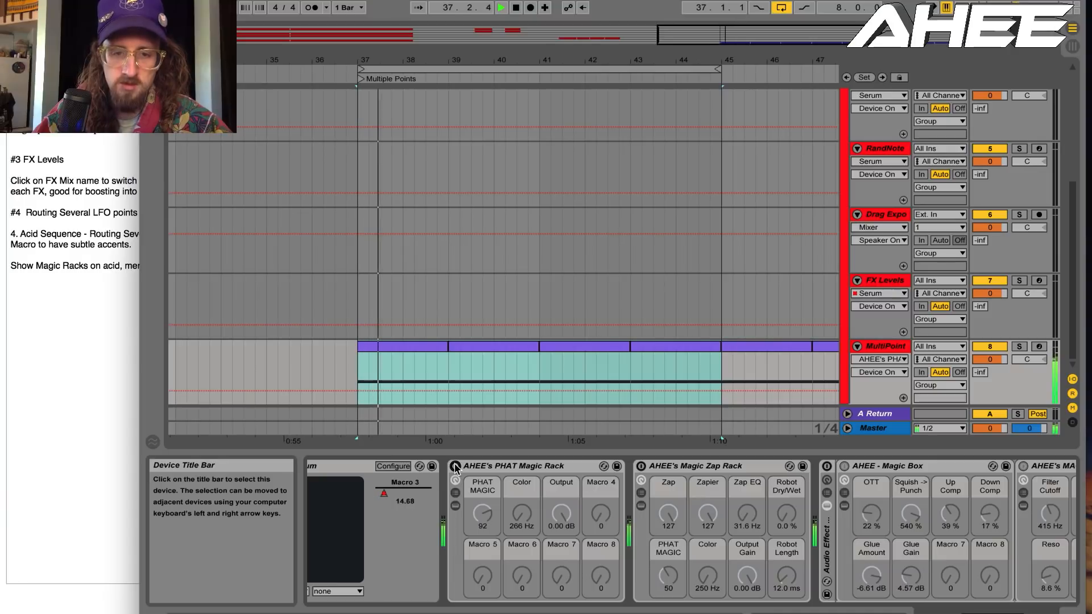
{"action": "left_click", "coordinate": [456, 468]}
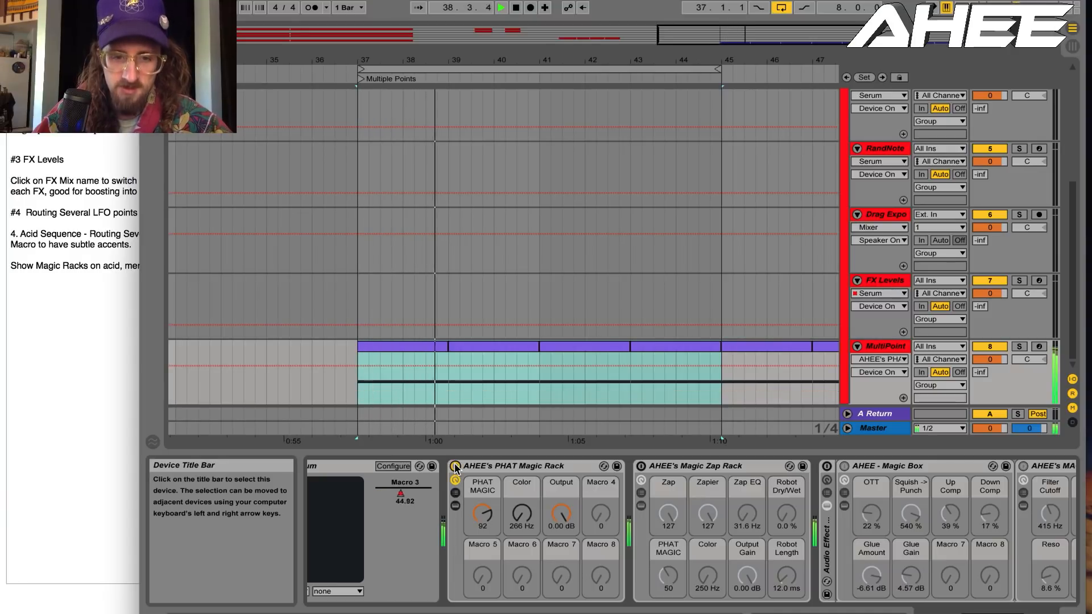
{"action": "mouse_move", "coordinate": [482, 514]}
{"action": "left_mouse_down"}
{"action": "mouse_move", "coordinate": [483, 494]}
{"action": "mouse_move", "coordinate": [483, 518]}
{"action": "left_mouse_up"}
Try AHEE's Magic Zap Rack, and activate the AHEE - Magic Box rack during playback
{"action": "left_click", "coordinate": [641, 465]}
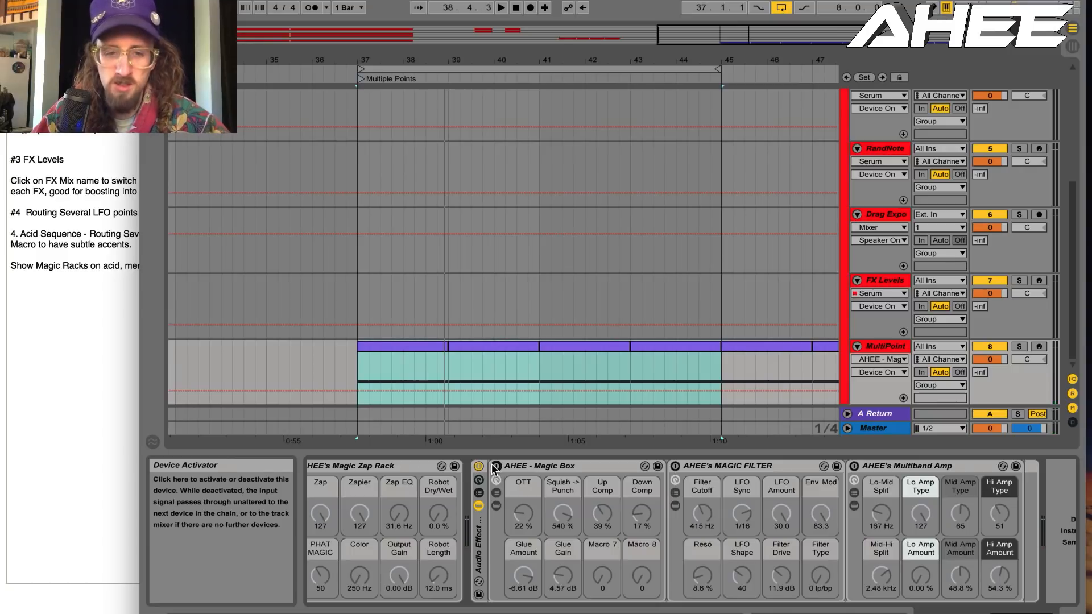
{"action": "key", "text": "space"}
{"action": "left_click", "coordinate": [496, 467]}
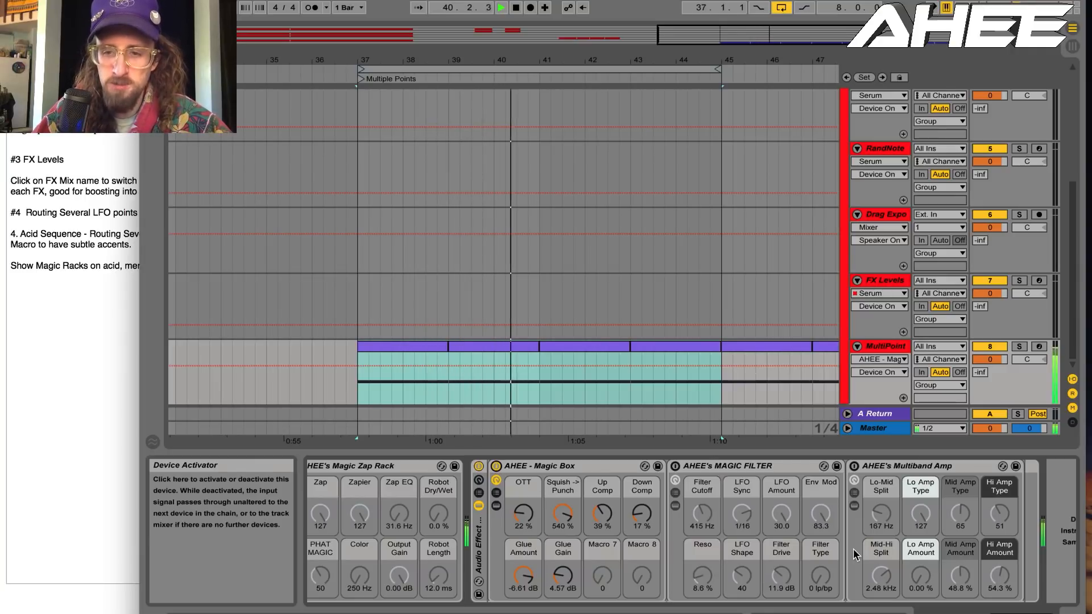
Stop the playback and activate AHEE's MAGIC FILTER on the MultiPoint track in place of the Magic Box
{"action": "key", "text": "space"}
{"action": "scroll", "coordinate": [492, 500], "scroll_direction": "left", "scroll_amount": 8}
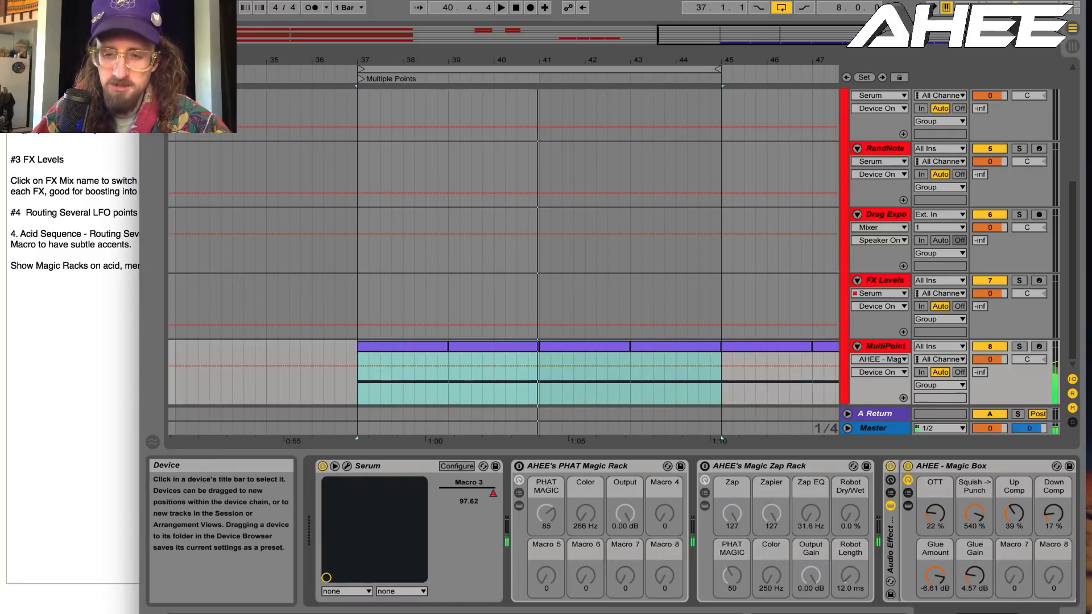
{"action": "scroll", "coordinate": [625, 532], "scroll_direction": "right", "scroll_amount": 2}
{"action": "scroll", "coordinate": [625, 532], "scroll_direction": "right", "scroll_amount": 5}
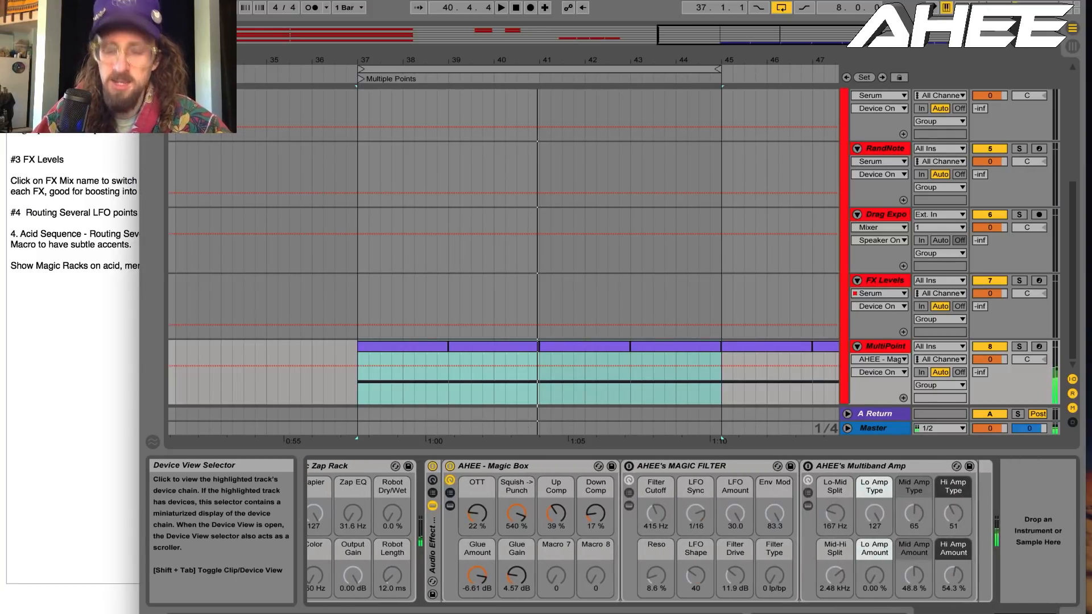
{"action": "key", "text": "space"}
{"action": "left_click", "coordinate": [628, 467]}
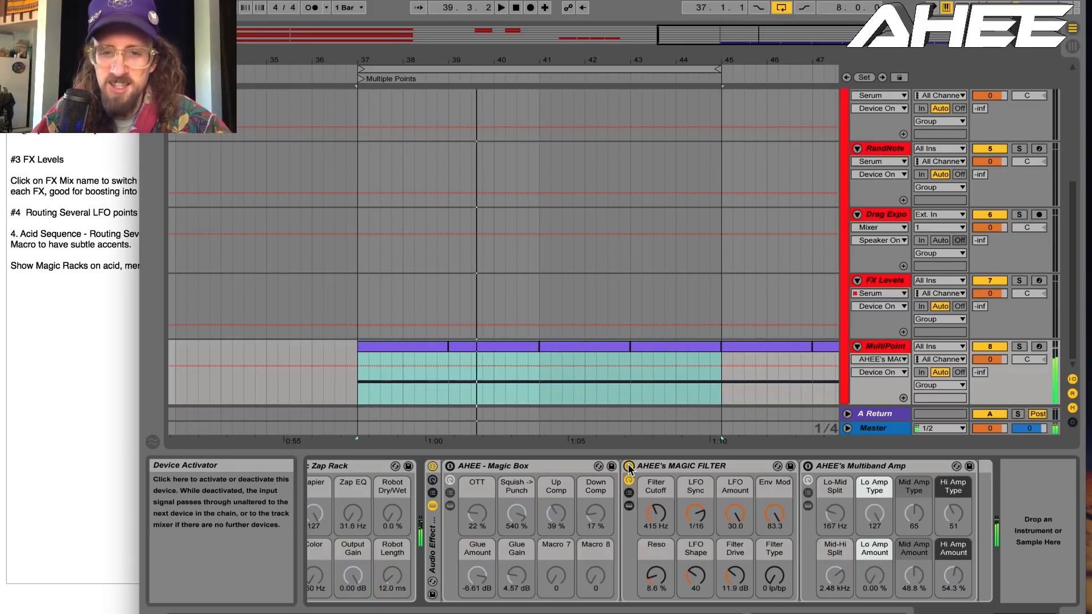
Play the MultiPoint sequence, compare it with AHEE's MAGIC FILTER bypassed and active, and leave the filter off
{"action": "key", "text": "space"}
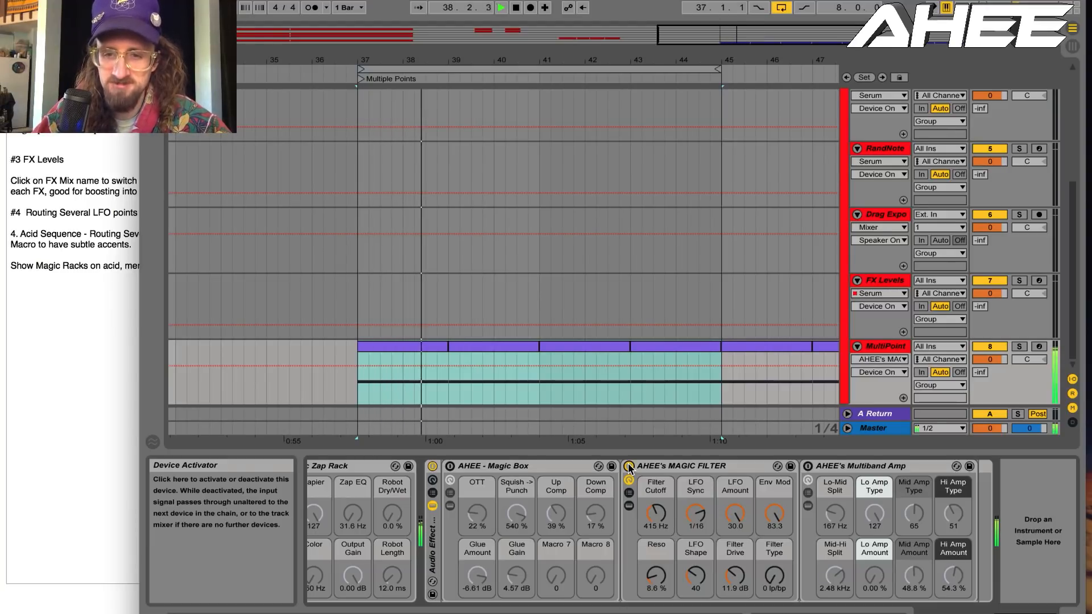
{"action": "left_click", "coordinate": [629, 466]}
{"action": "left_click", "coordinate": [629, 466]}
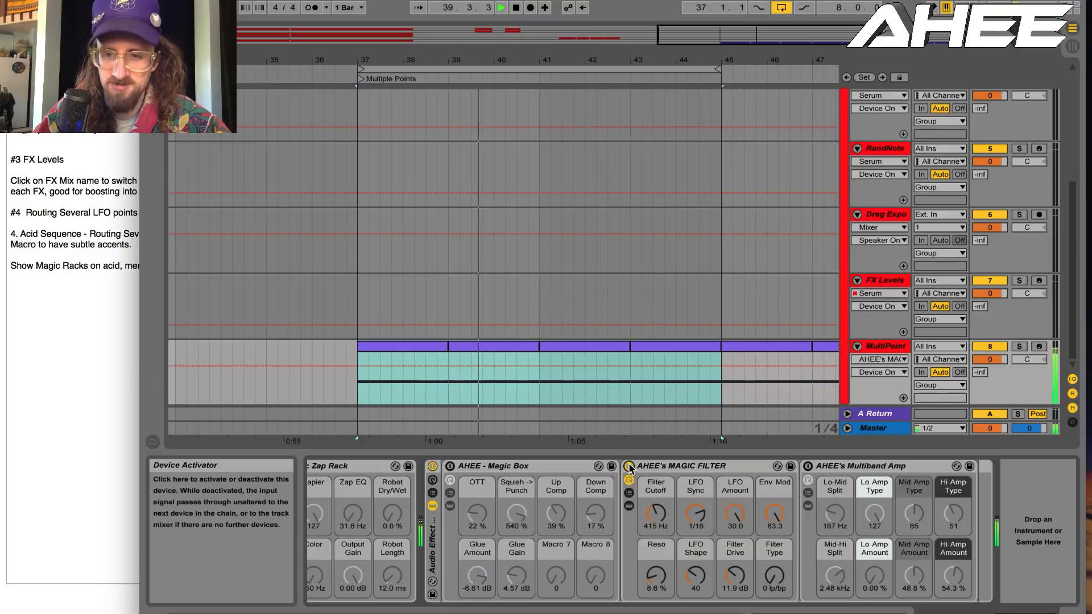
{"action": "left_click", "coordinate": [628, 467]}
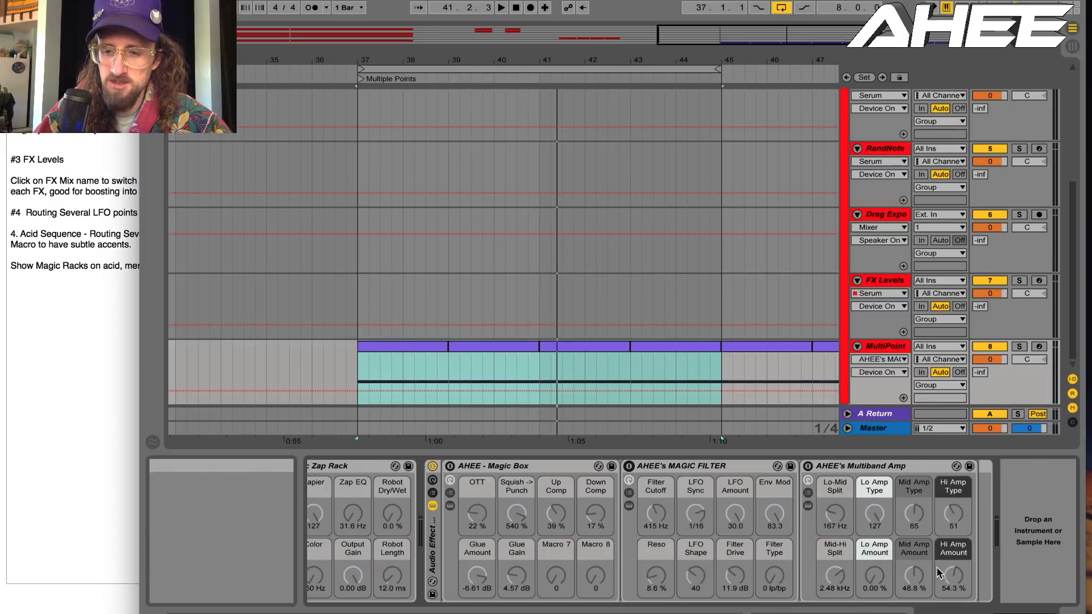
Turn on AHEE's Multiband Amp and dial in Mid Amp Type 54, Mid Amp Amount 45.7 % and Hi Amp Amount 58.3 % during playback
{"action": "left_click", "coordinate": [954, 568]}
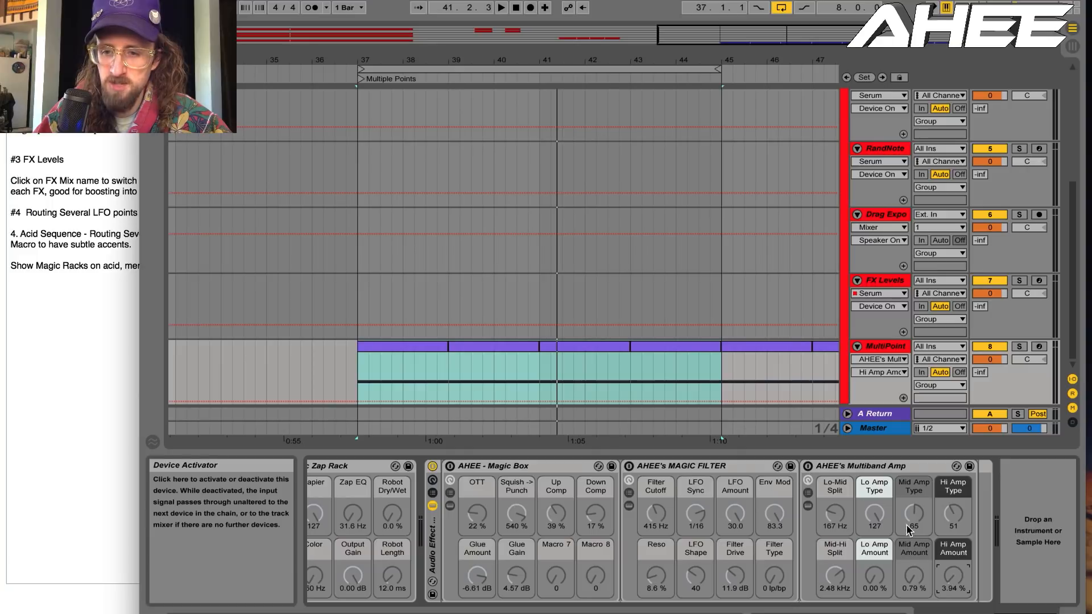
{"action": "left_click", "coordinate": [808, 466]}
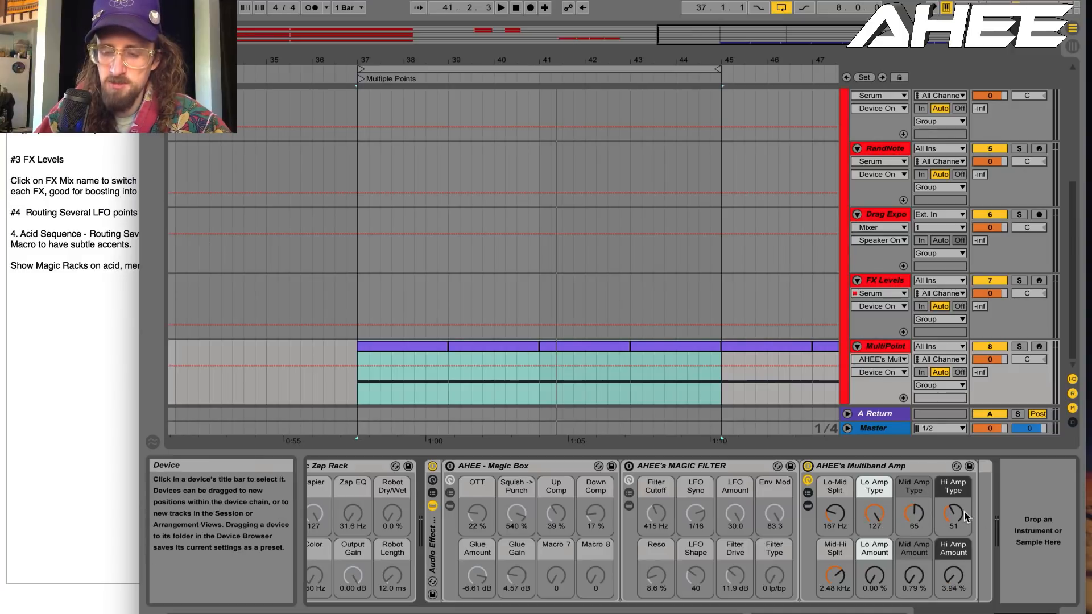
{"action": "key", "text": "space"}
{"action": "left_click_drag", "start_coordinate": [914, 576], "coordinate": [914, 541]}
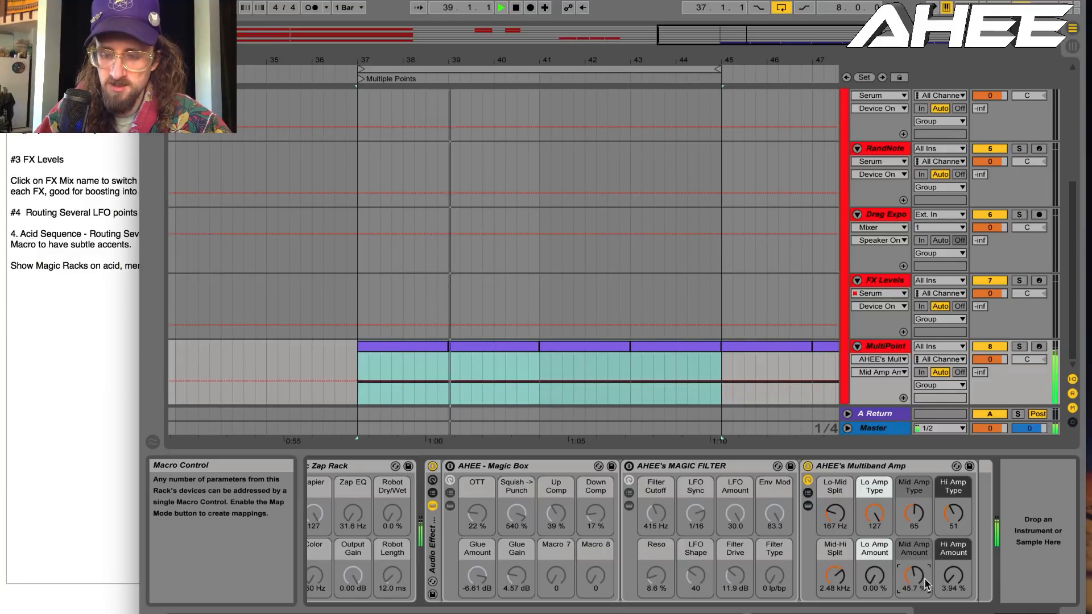
{"action": "left_click_drag", "start_coordinate": [954, 587], "coordinate": [955, 557]}
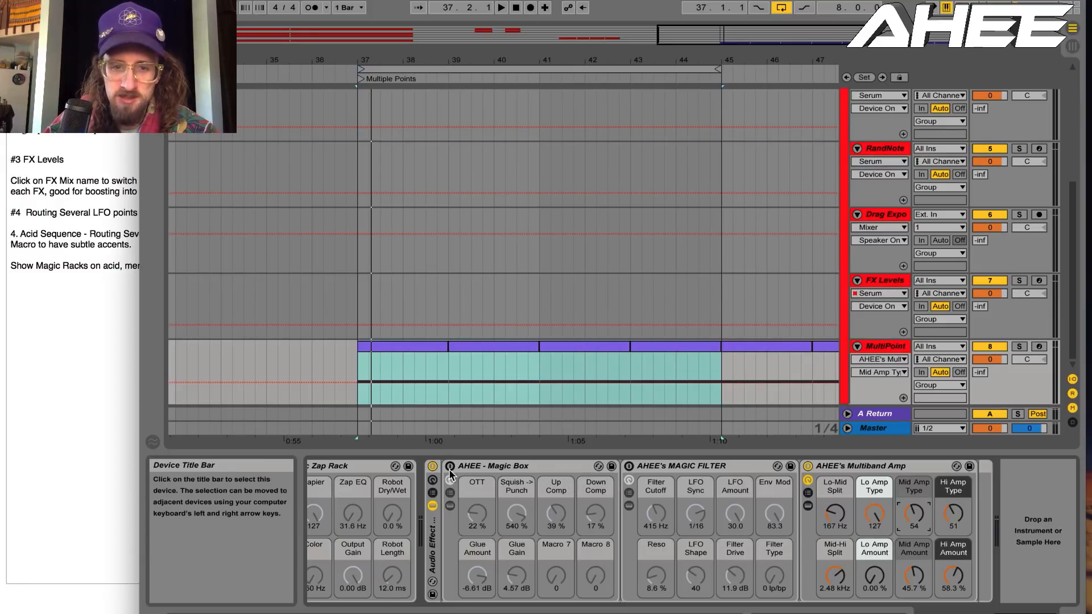
Activate the Magic Box and MAGIC FILTER alongside the Multiband Amp, and audition the filter on and off during playback
{"action": "left_click", "coordinate": [450, 467]}
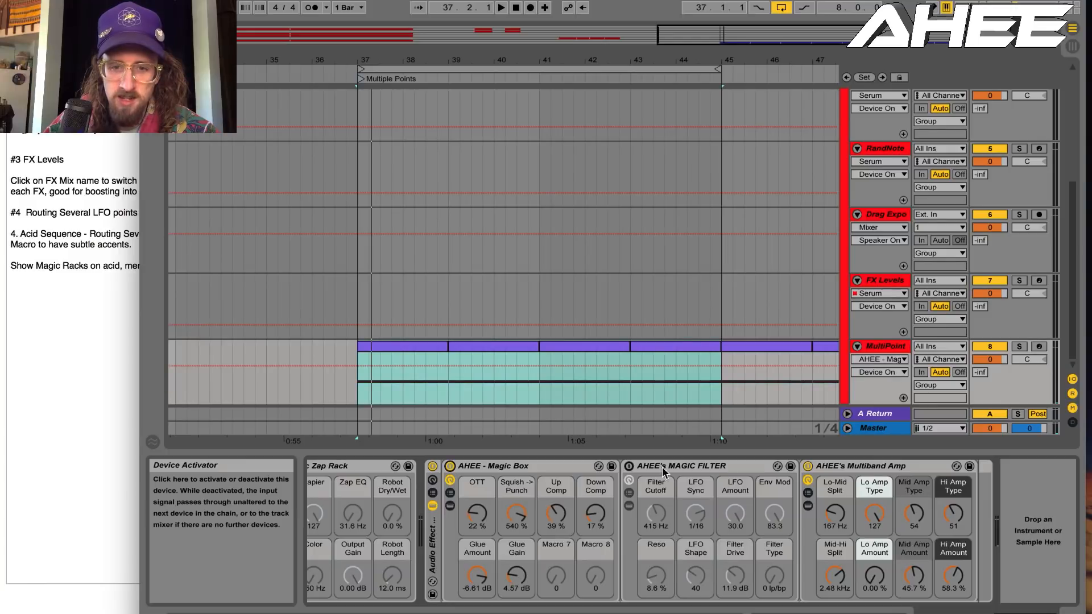
{"action": "left_click", "coordinate": [628, 467]}
{"action": "key", "text": "space"}
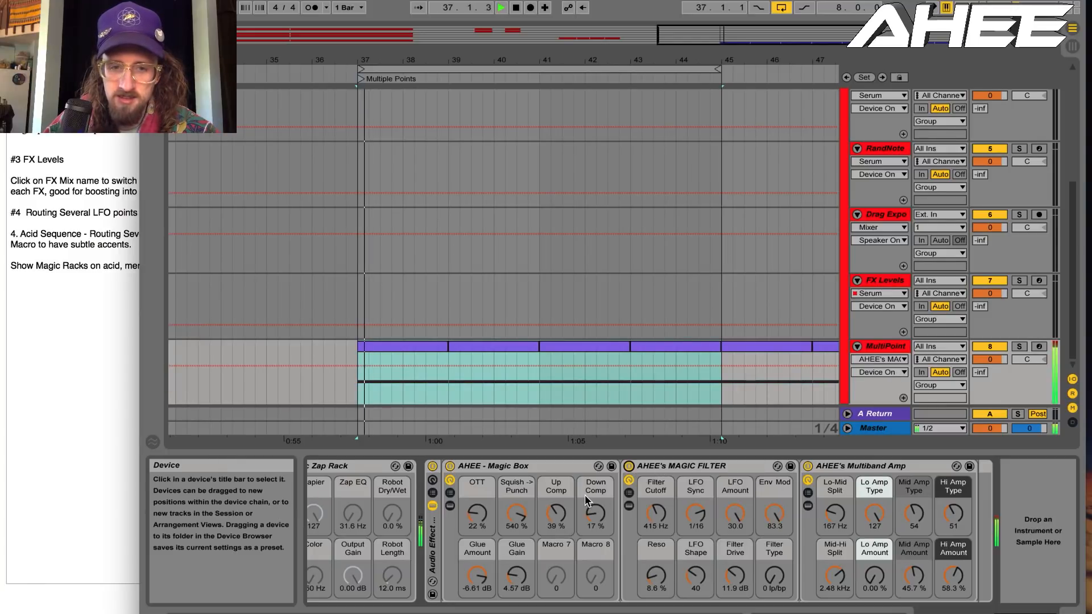
{"action": "left_click", "coordinate": [629, 466]}
{"action": "left_click", "coordinate": [629, 467]}
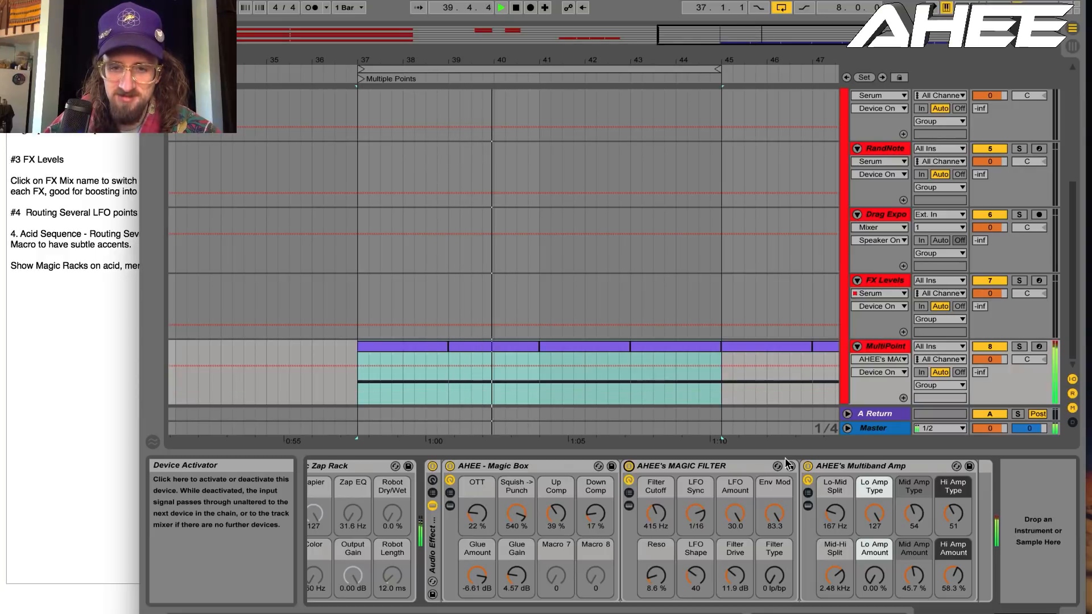
Compare the sequence with and without the Multiband Amp, switch off all three racks including Magic Box and MAGIC FILTER, and stop playback
{"action": "left_click", "coordinate": [807, 466]}
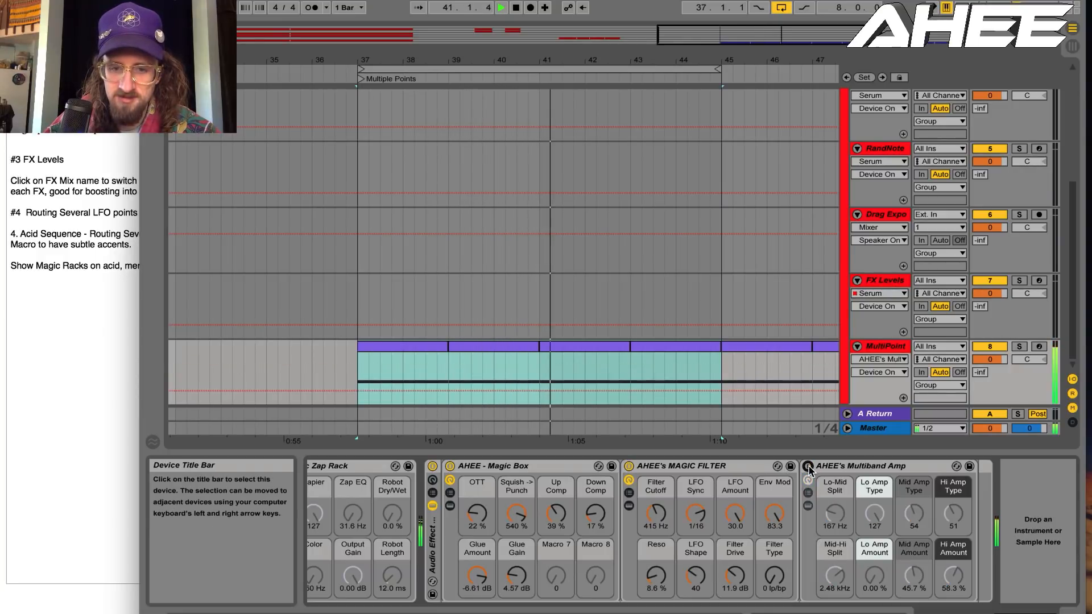
{"action": "left_click", "coordinate": [449, 467]}
{"action": "left_click", "coordinate": [807, 467]}
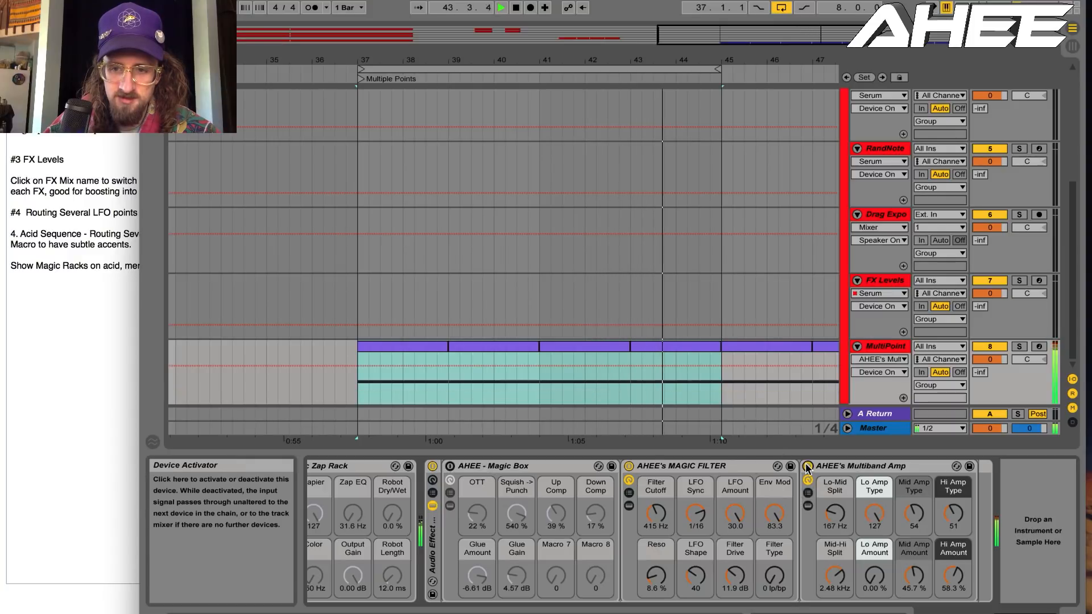
{"action": "left_click", "coordinate": [807, 466]}
{"action": "left_click", "coordinate": [629, 467]}
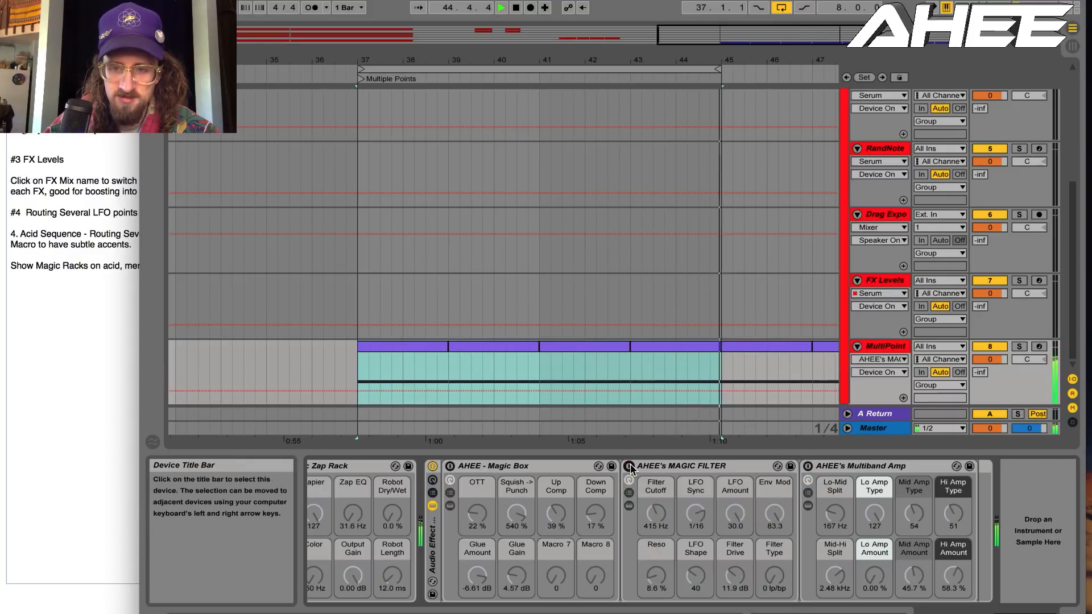
{"action": "key", "text": "space"}
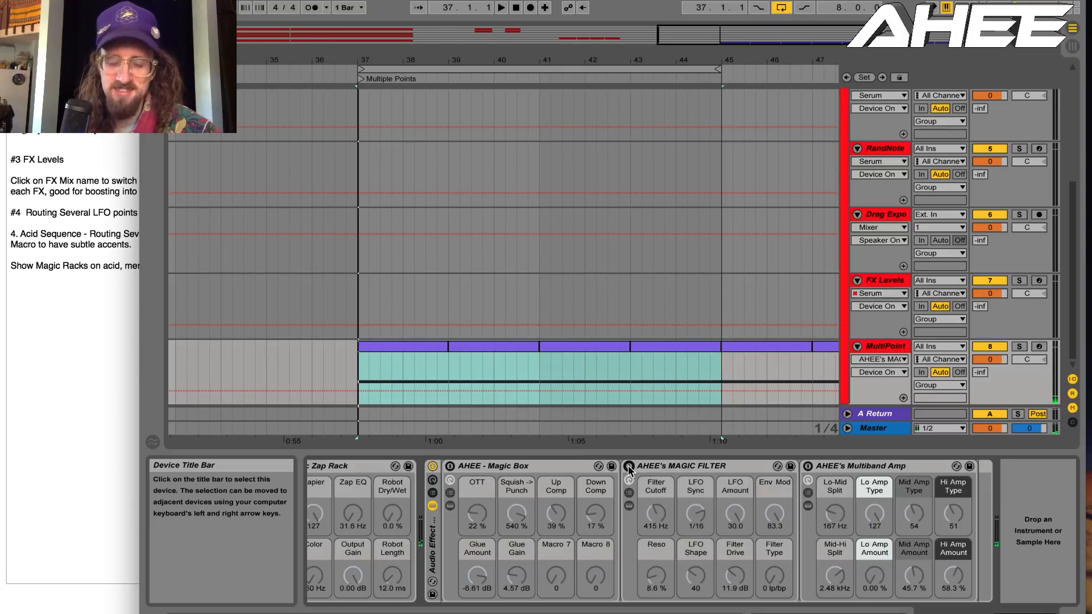